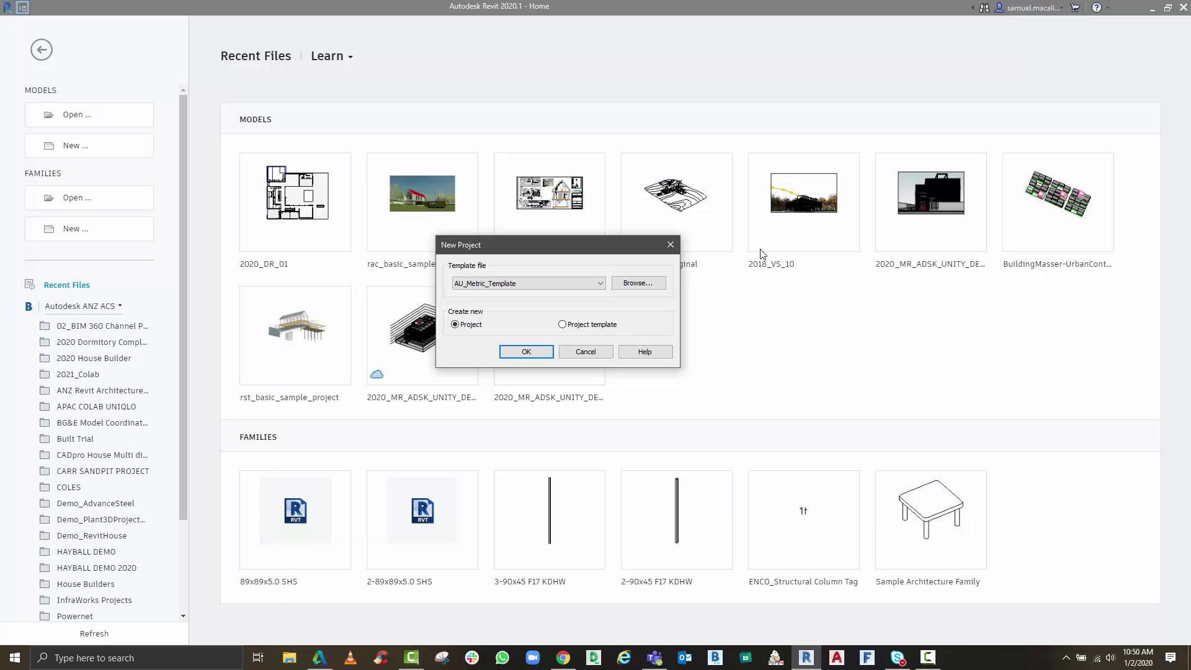
Create a new project from the AU_Metric_Template template.
{"action": "left_click", "coordinate": [594, 285]}
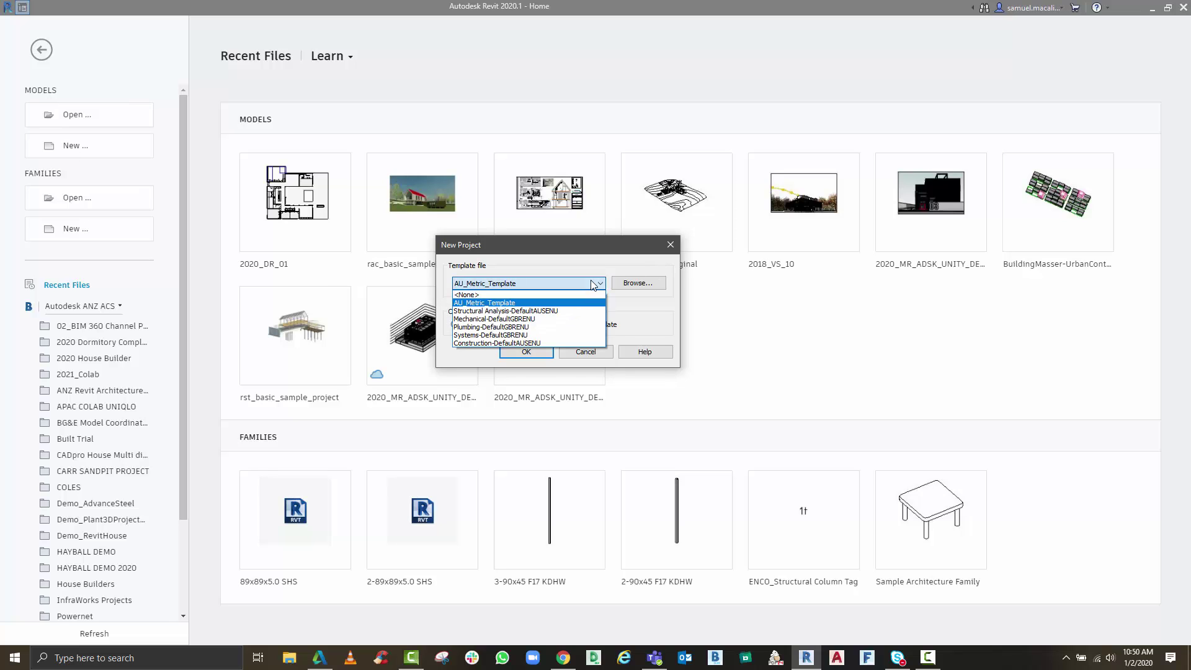
{"action": "left_click", "coordinate": [593, 285]}
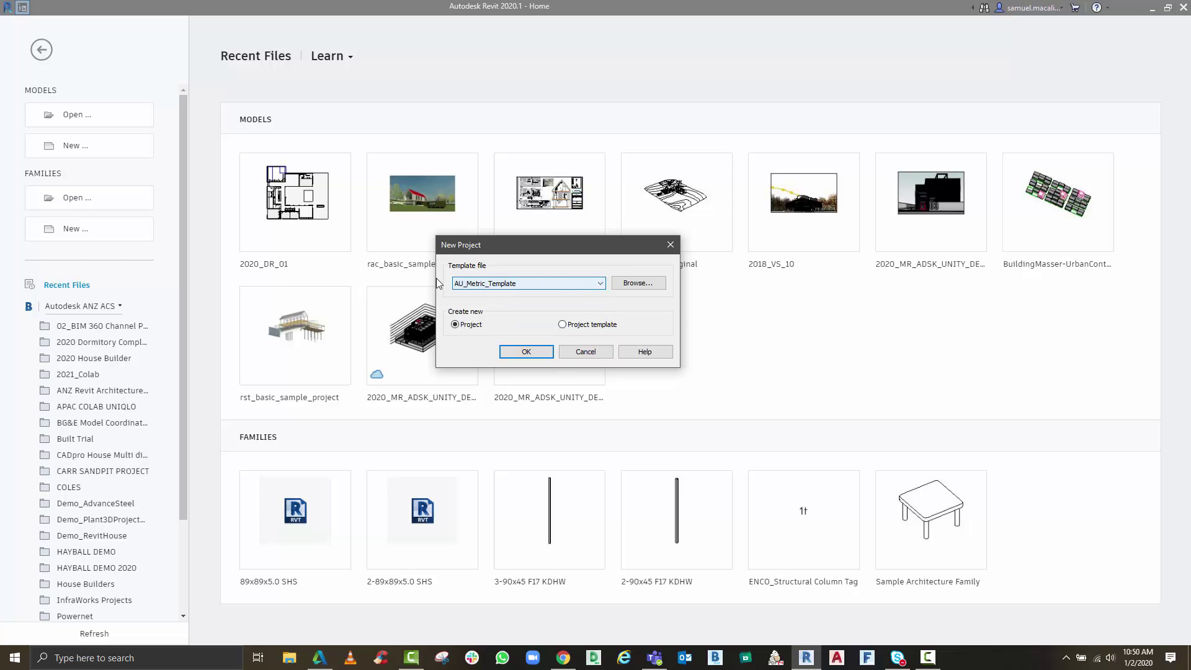
{"action": "left_click", "coordinate": [550, 352]}
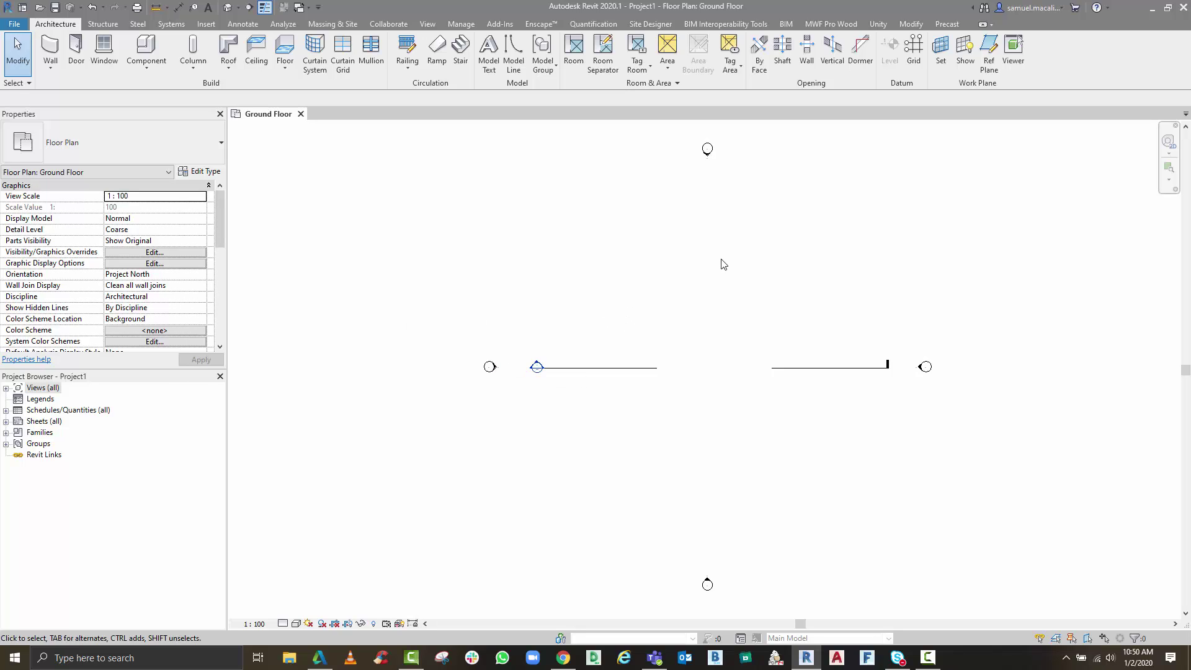
List the project's floor plan views and select the Ground Floor plan.
{"action": "left_click", "coordinate": [6, 388]}
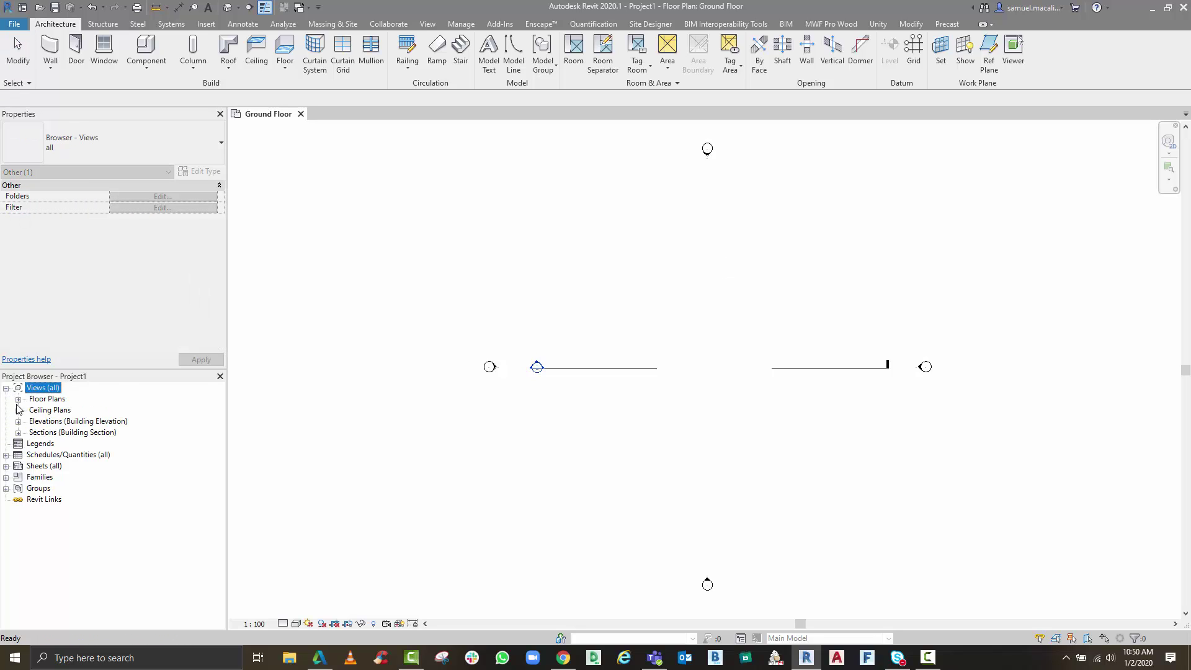
{"action": "left_click", "coordinate": [18, 399]}
{"action": "left_click", "coordinate": [50, 422]}
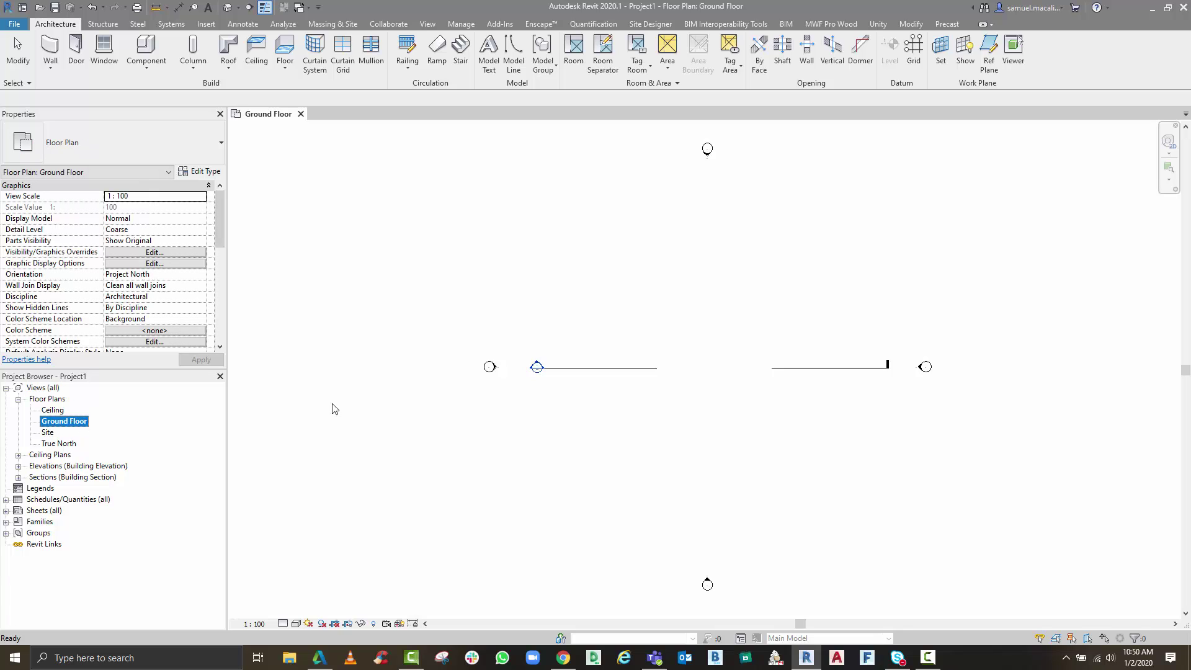
{"action": "left_click", "coordinate": [594, 374]}
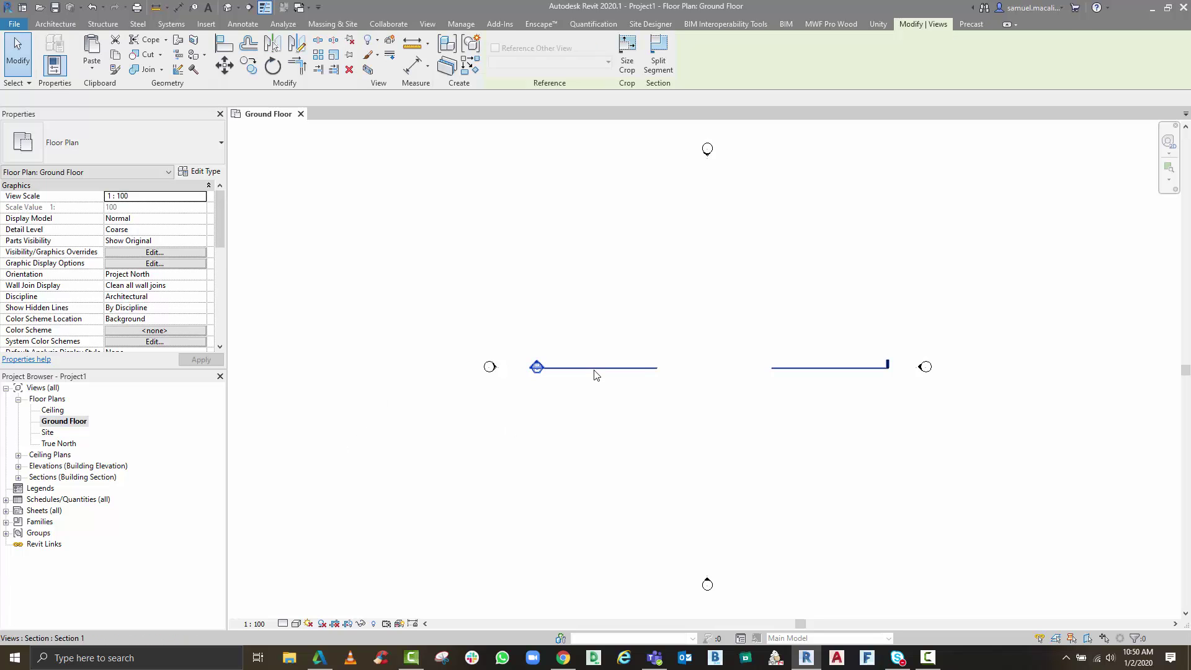
{"action": "left_click", "coordinate": [490, 452]}
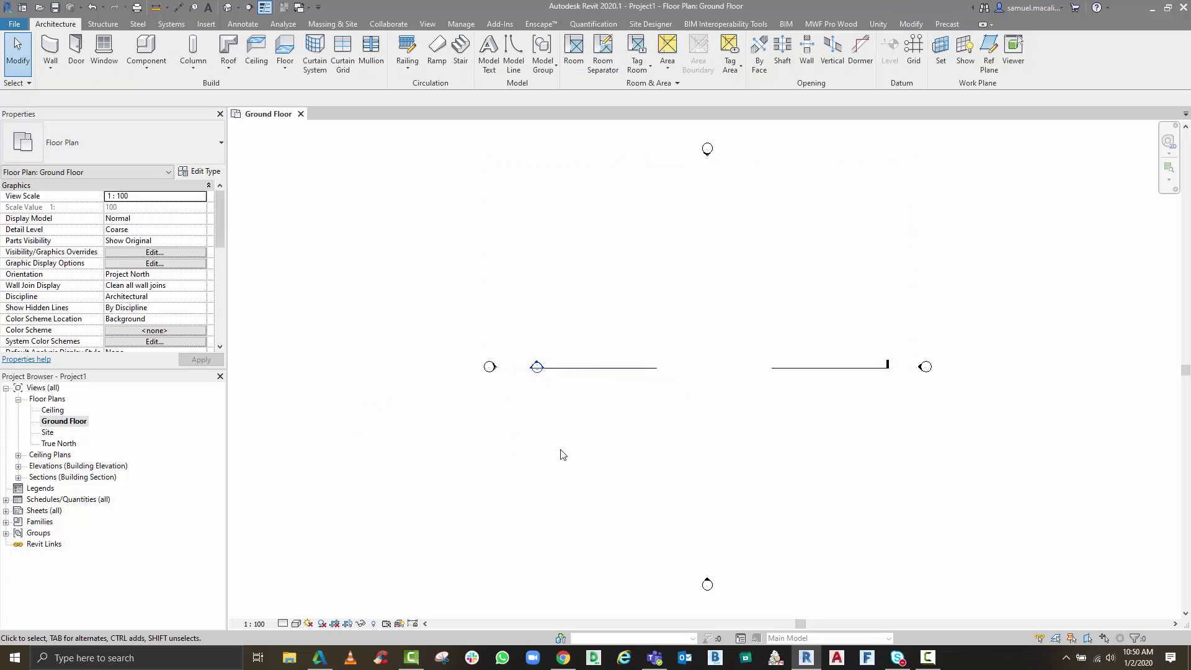
{"action": "middle_click_drag", "start_coordinate": [561, 452], "coordinate": [532, 462]}
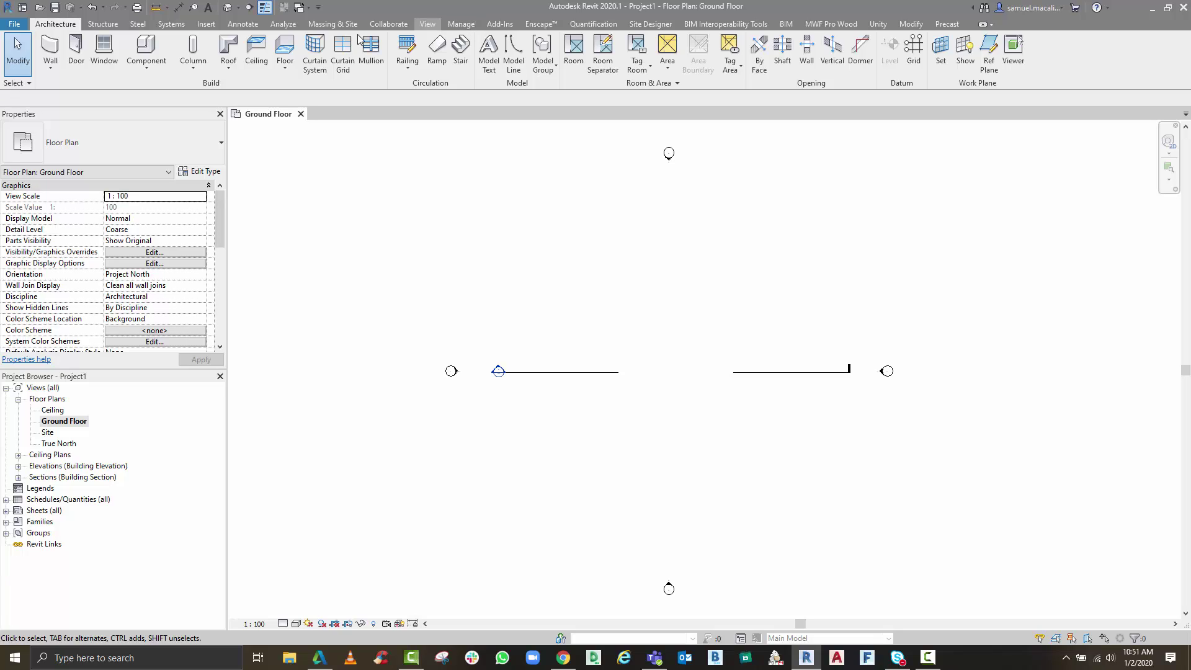
Start linking a CAD file and choose 2020_DR_01 - Floor Plan - Ground floor CAD.dwg.
{"action": "left_click", "coordinate": [205, 25]}
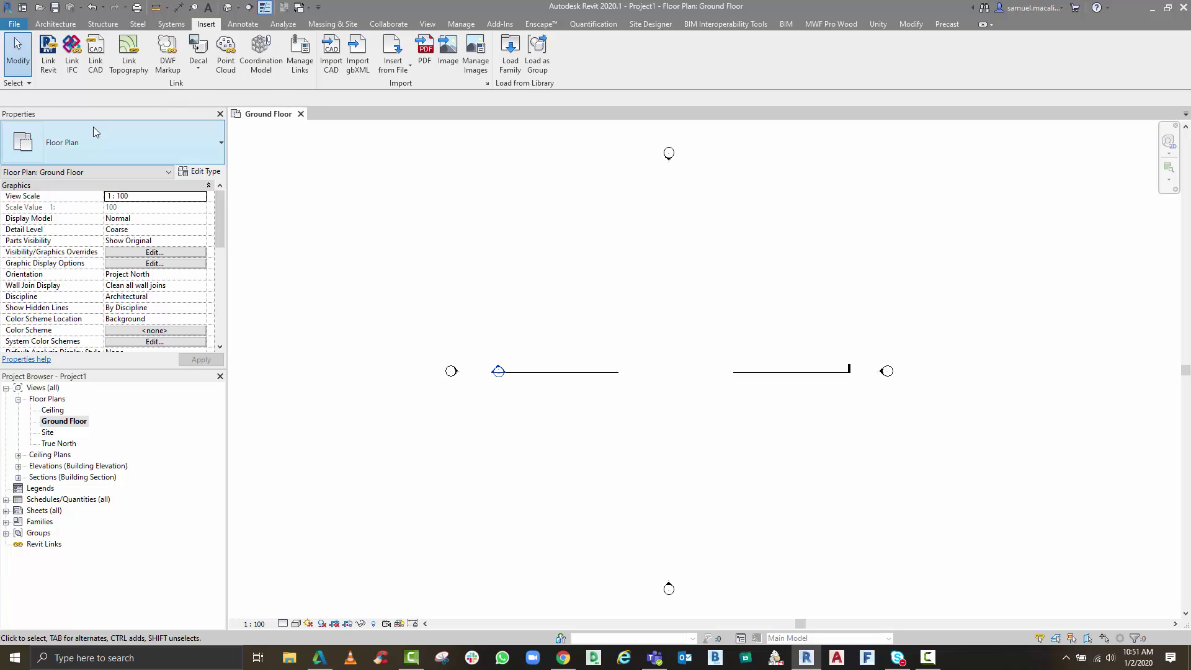
{"action": "left_click", "coordinate": [96, 66]}
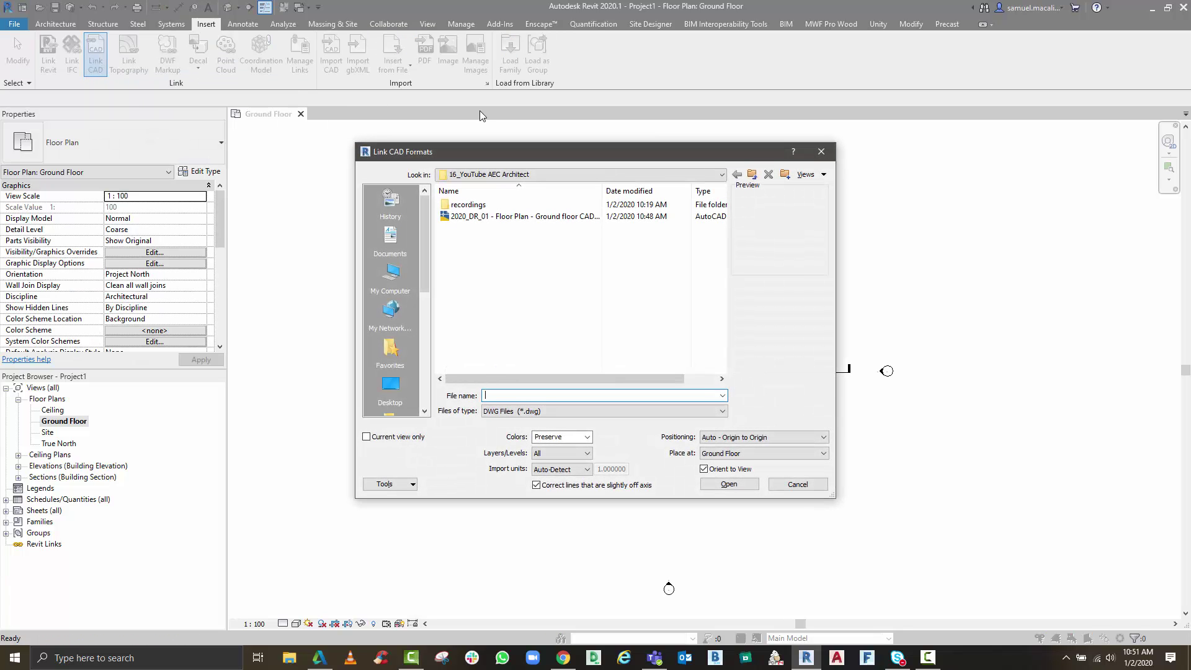
{"action": "left_click", "coordinate": [488, 217]}
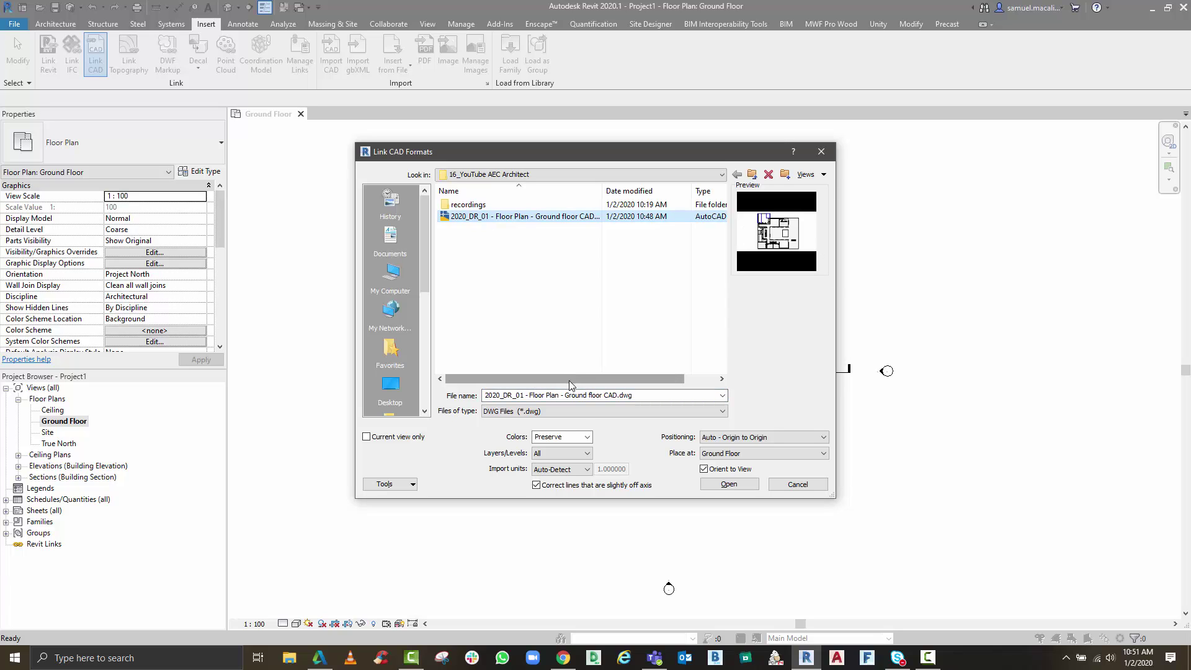
Review the link's file type, colour, layer and import unit options, choosing All for layers and Auto-Detect for units.
{"action": "left_click", "coordinate": [582, 410]}
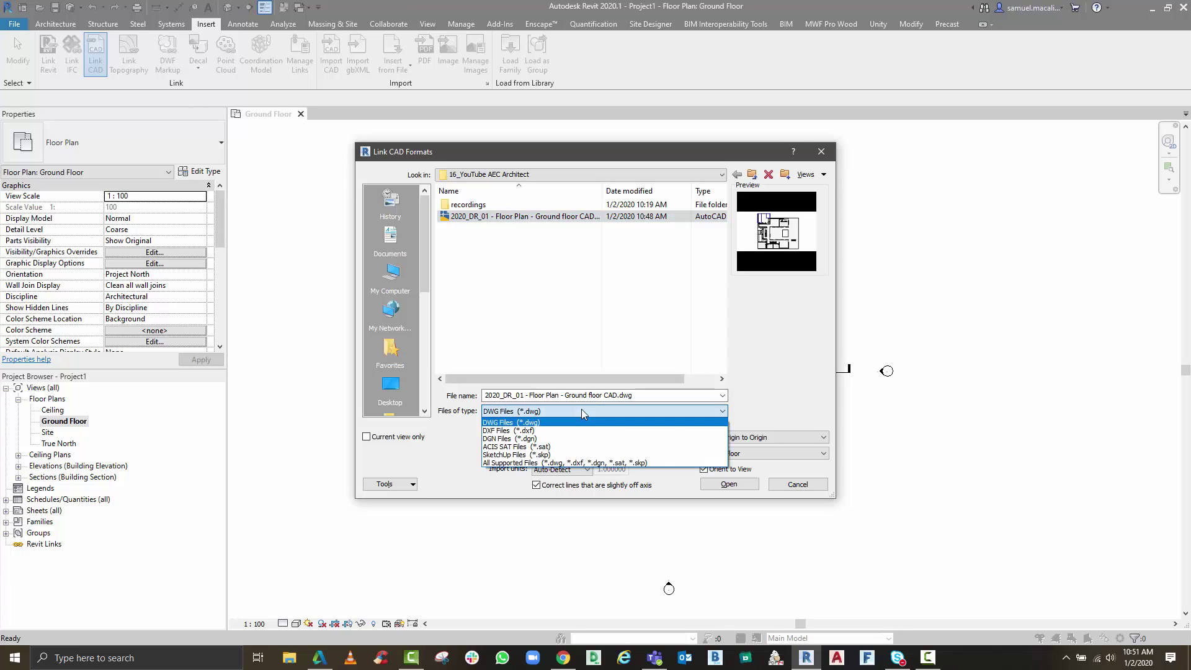
{"action": "left_click", "coordinate": [608, 409]}
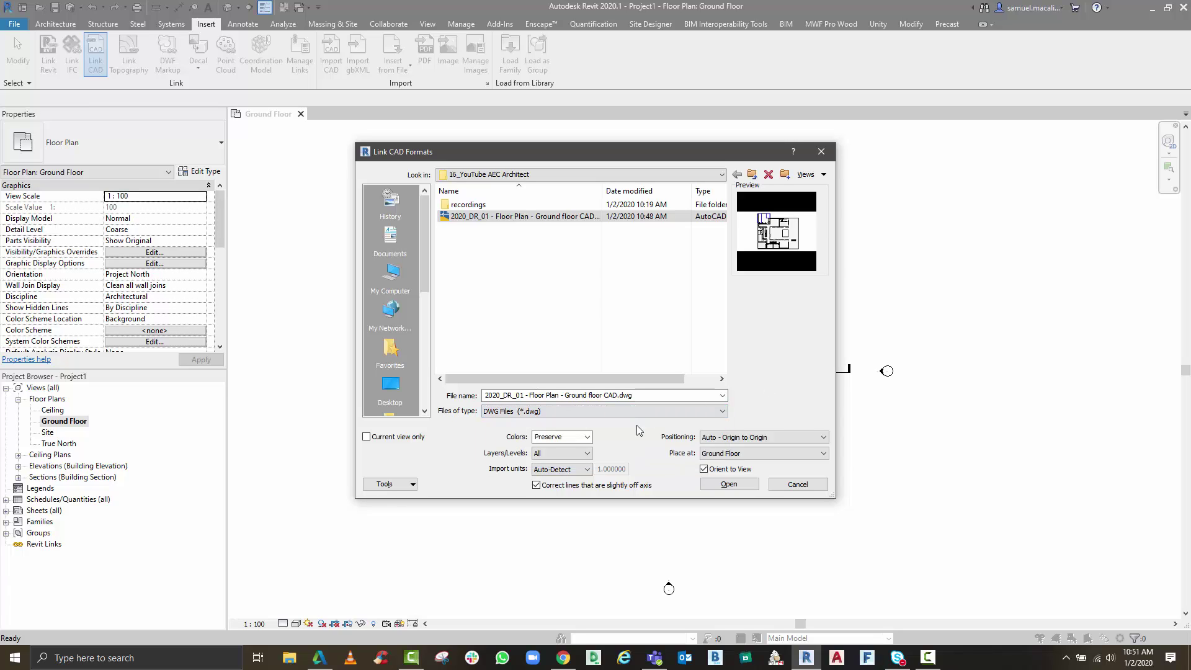
{"action": "left_click", "coordinate": [587, 437]}
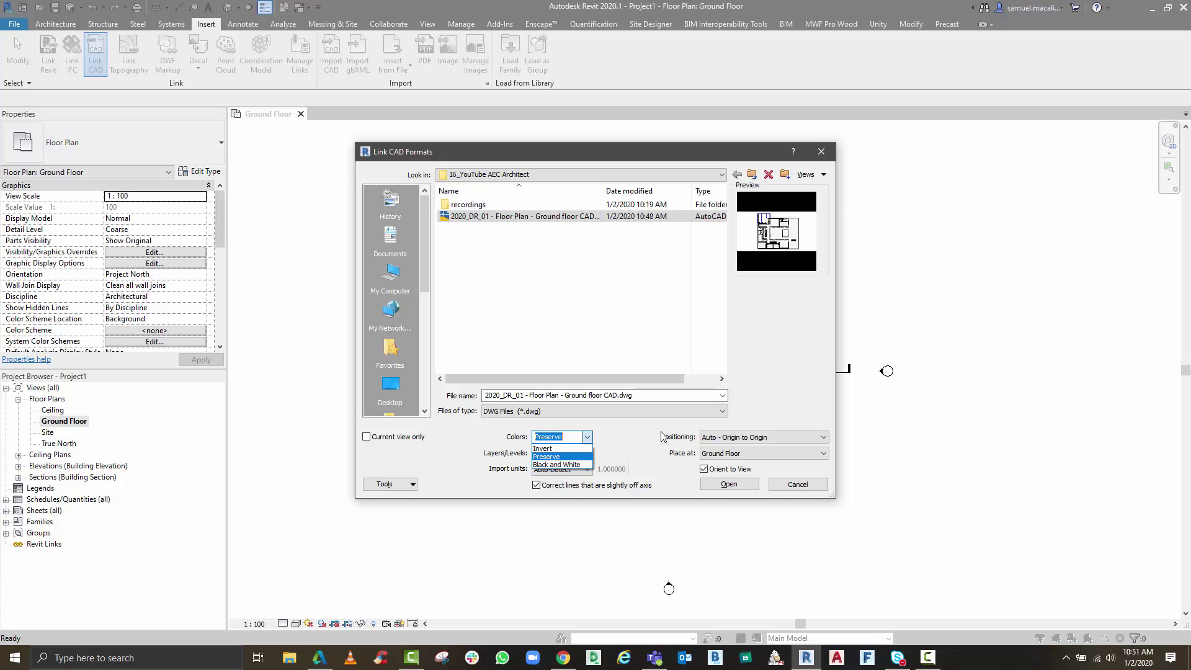
{"action": "left_click", "coordinate": [625, 430]}
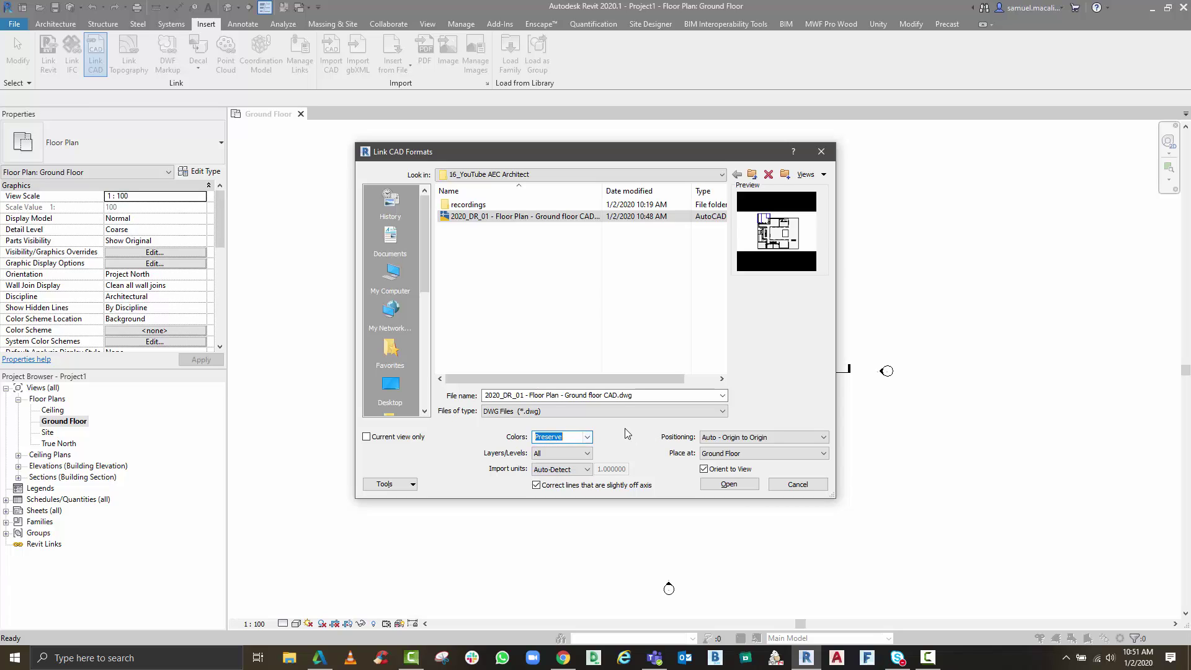
{"action": "left_click", "coordinate": [545, 454]}
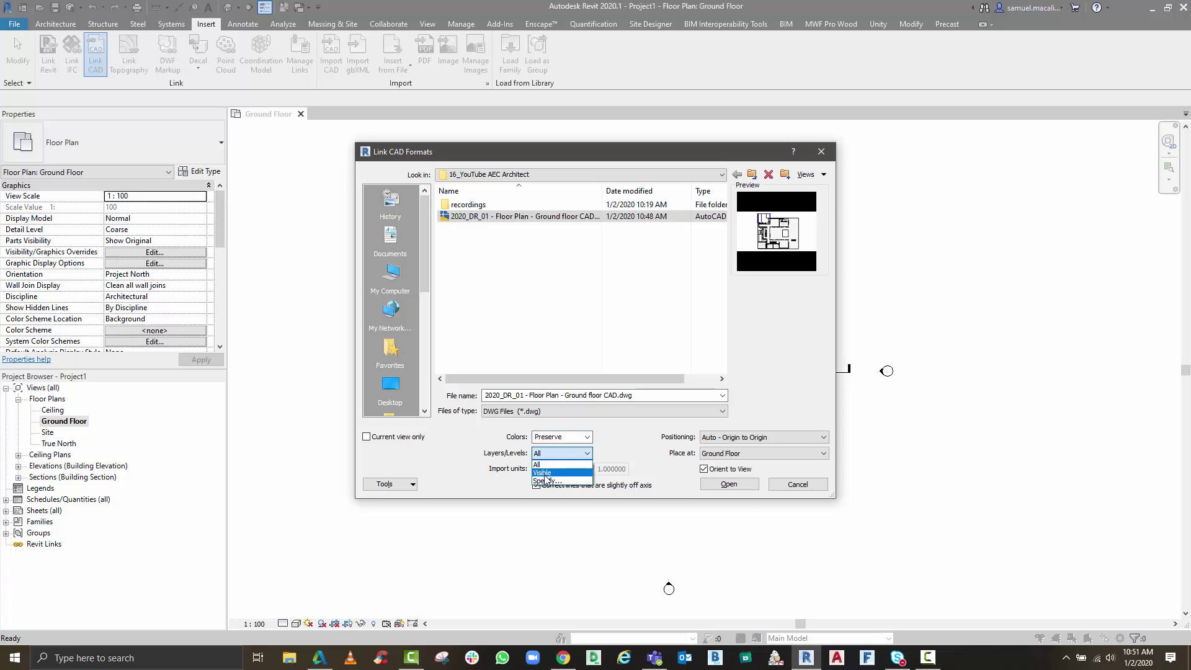
{"action": "left_click", "coordinate": [547, 481]}
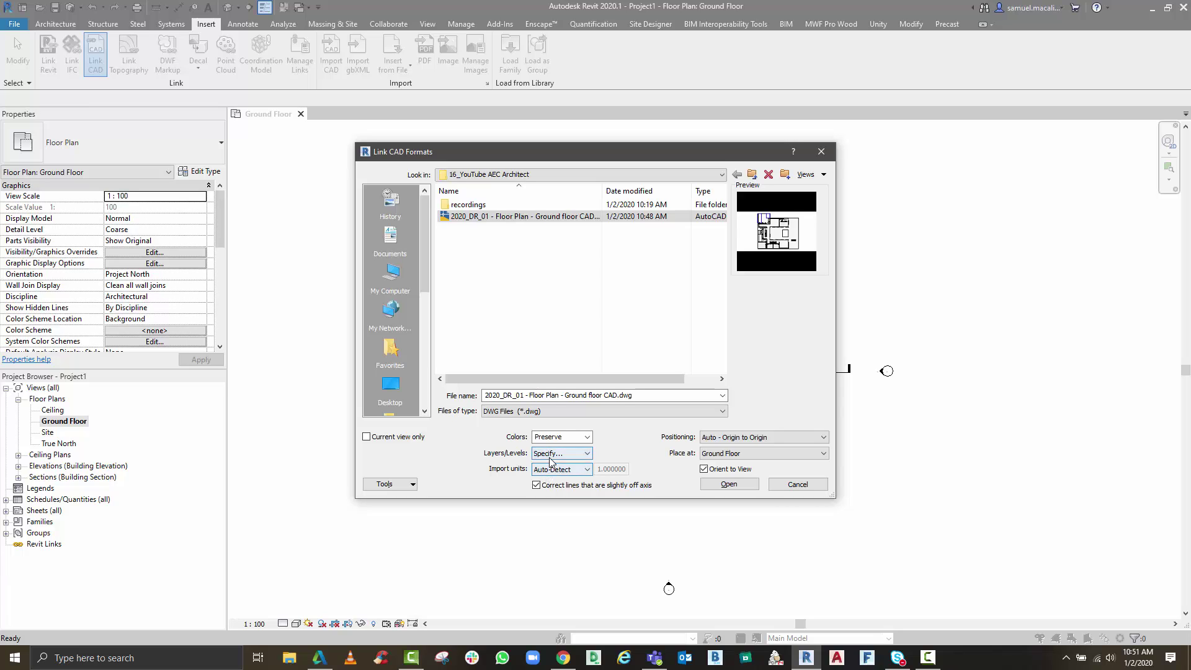
{"action": "left_click", "coordinate": [545, 454]}
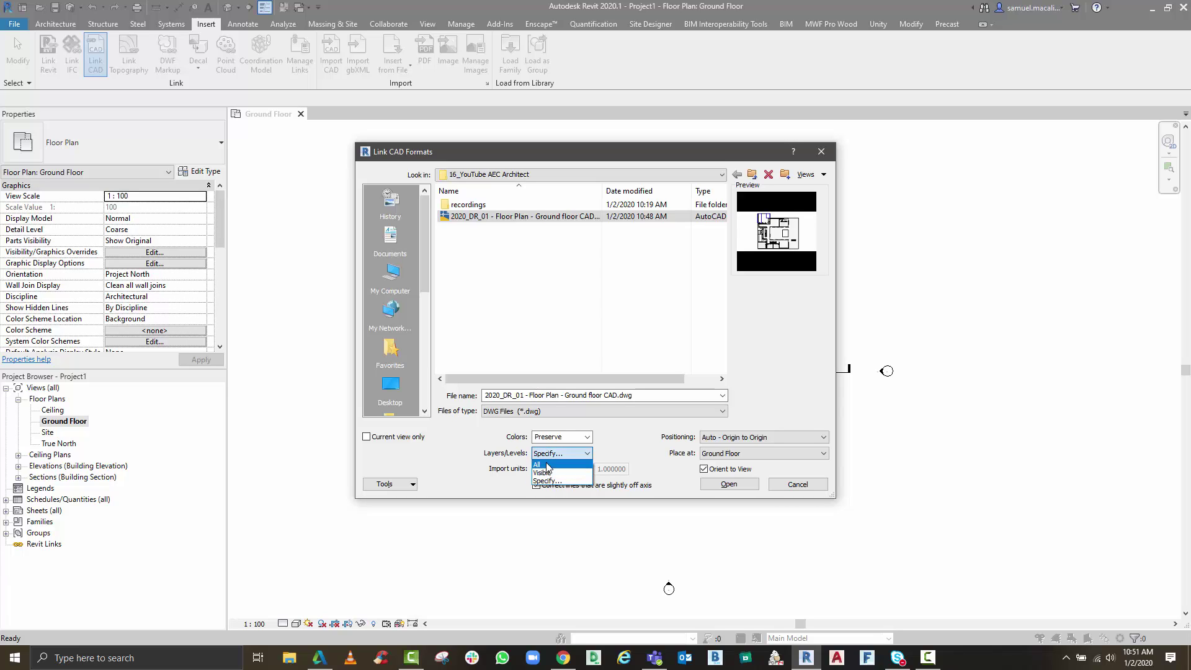
{"action": "left_click", "coordinate": [538, 465]}
{"action": "left_click", "coordinate": [549, 470]}
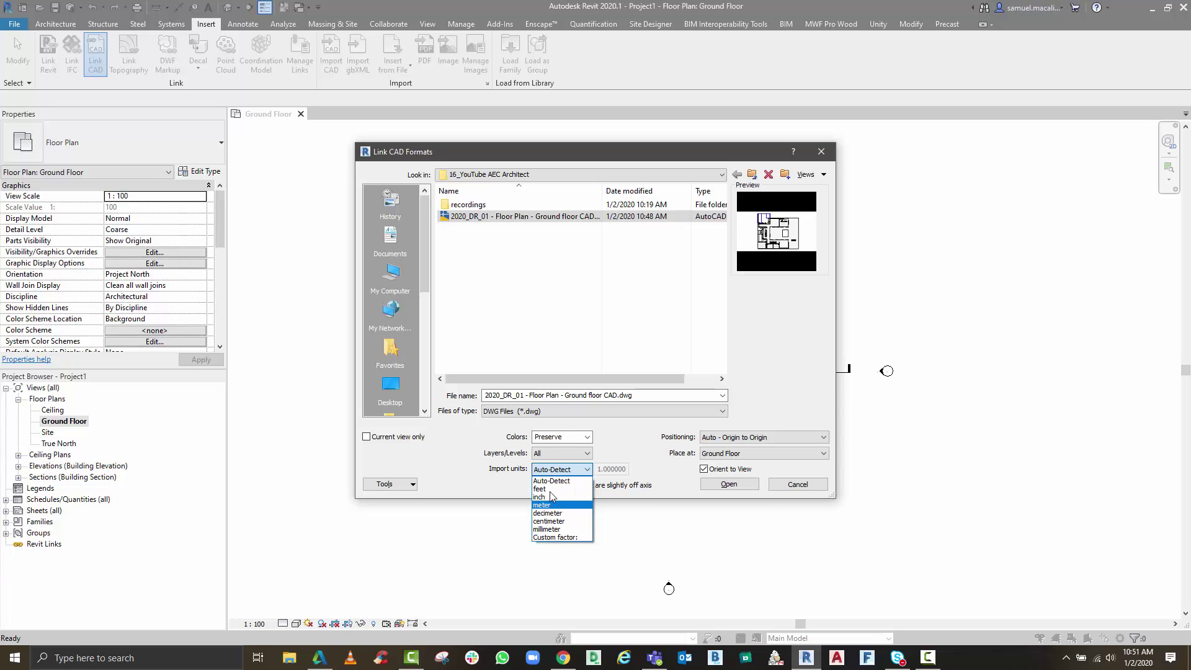
{"action": "left_click", "coordinate": [552, 481]}
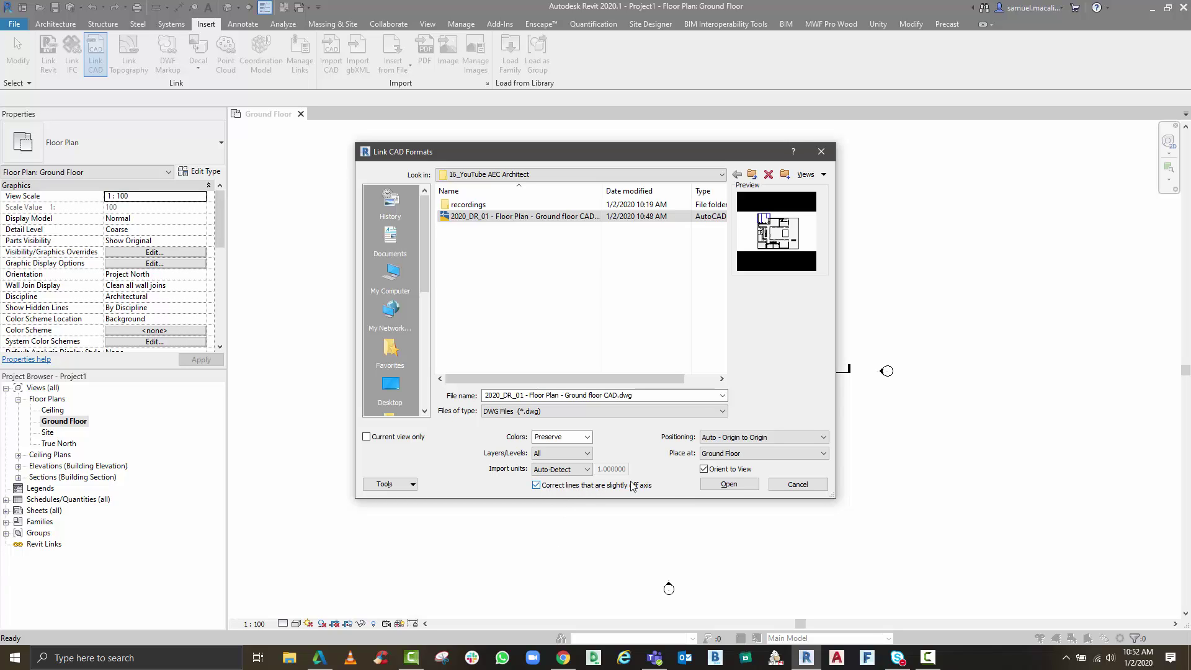
Link the DWG to the Ground Floor using Auto - Origin to Origin positioning.
{"action": "left_click", "coordinate": [726, 437]}
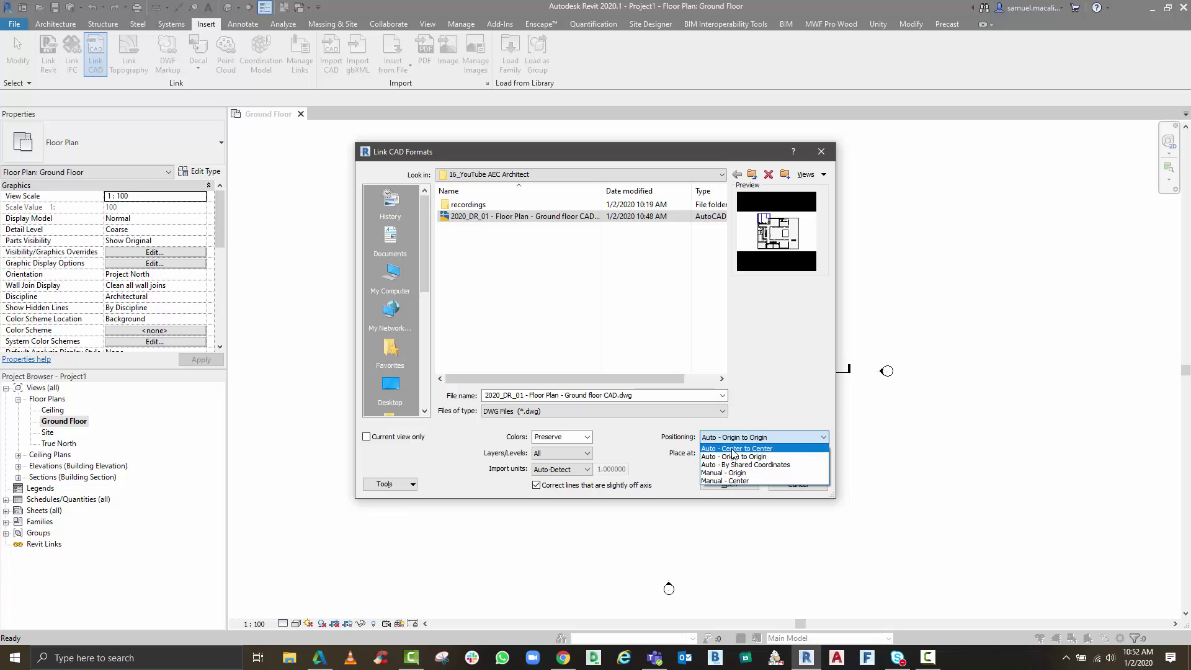
{"action": "left_click", "coordinate": [753, 406]}
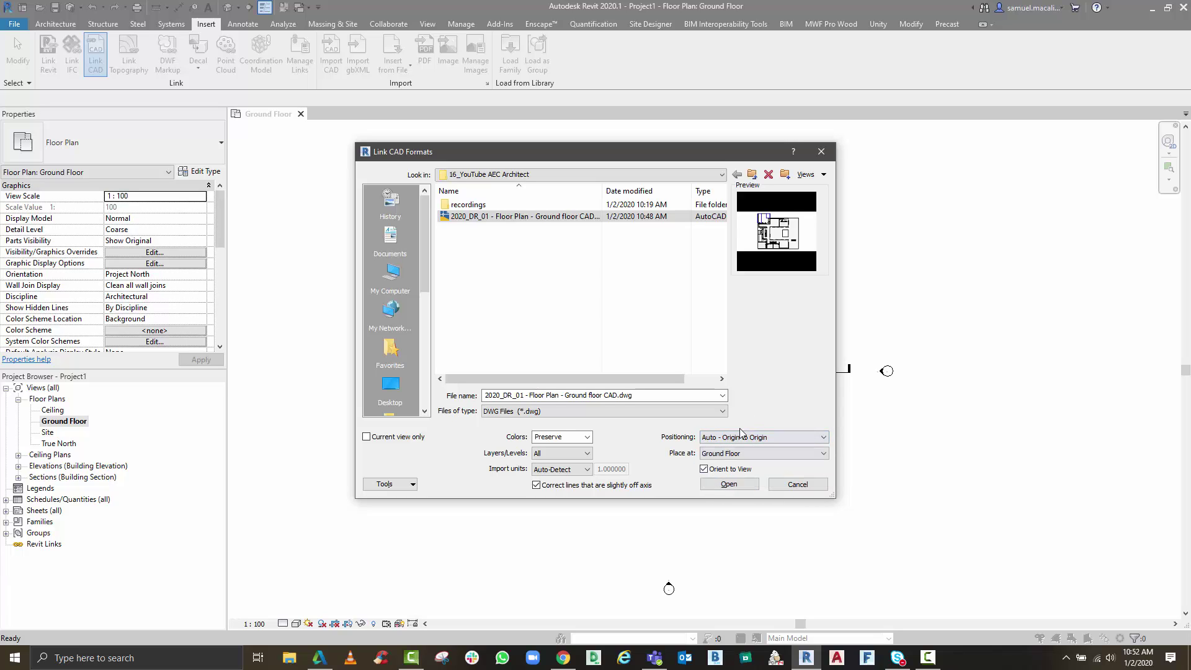
{"action": "left_click", "coordinate": [726, 483]}
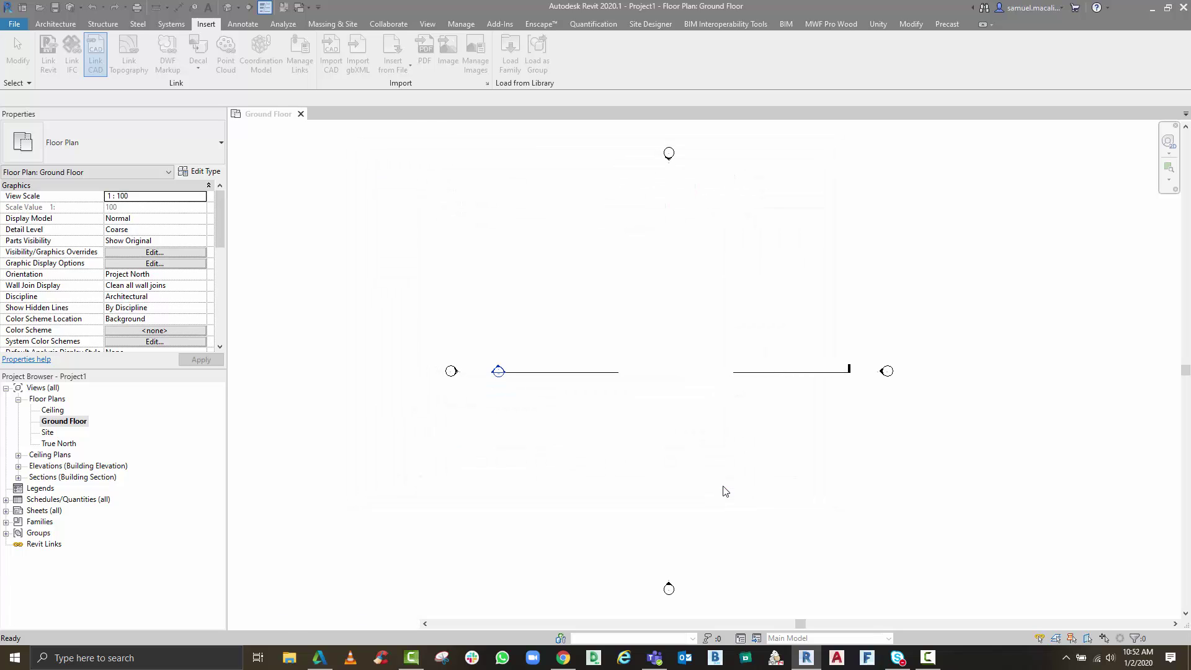
Unpin the linked CAD floor plan so its position can be changed.
{"action": "scroll", "coordinate": [728, 393], "scroll_direction": "down", "scroll_amount": 2}
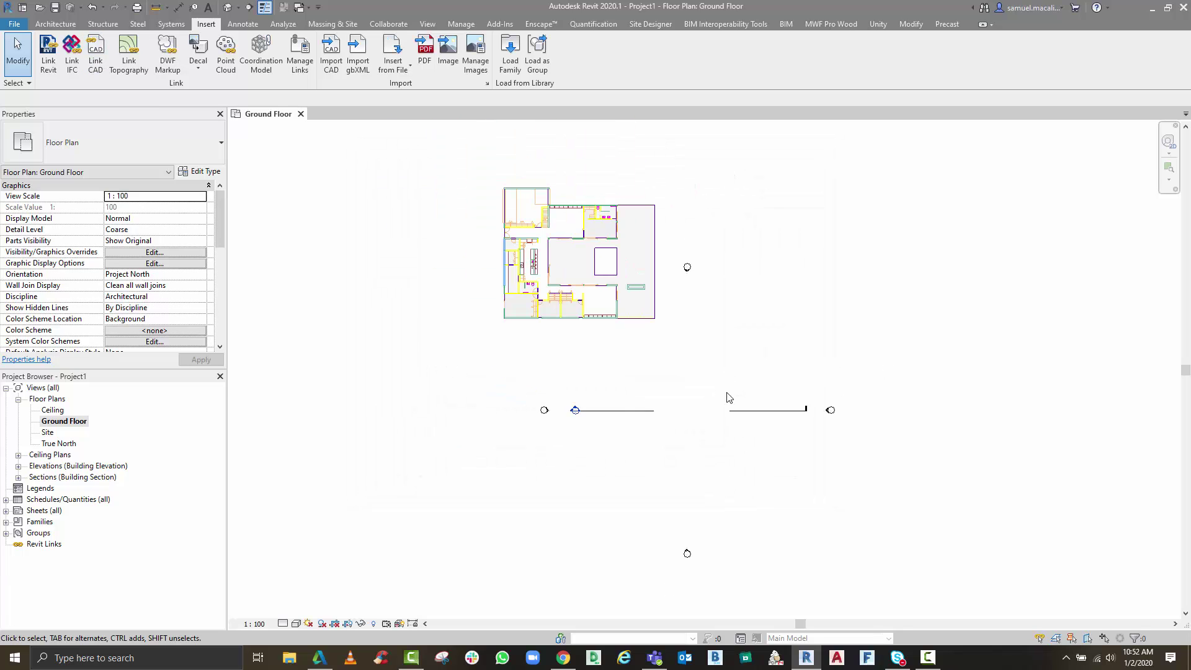
{"action": "left_click", "coordinate": [592, 337]}
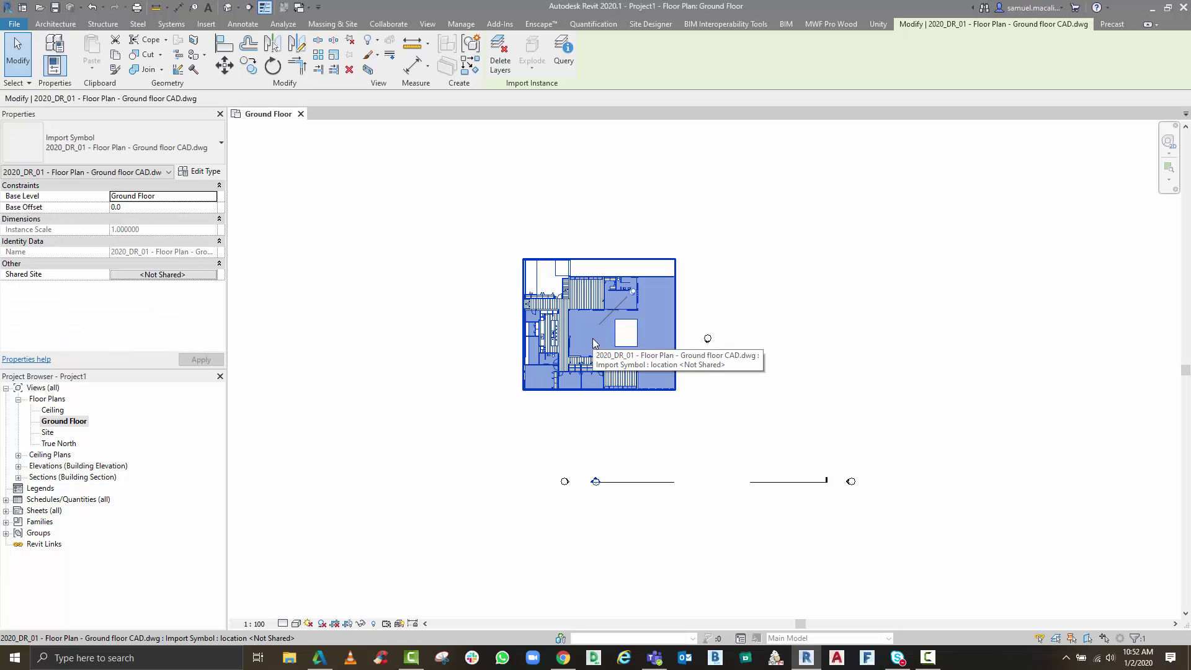
{"action": "scroll", "coordinate": [593, 337], "scroll_direction": "up", "scroll_amount": 2}
{"action": "key", "text": "Escape"}
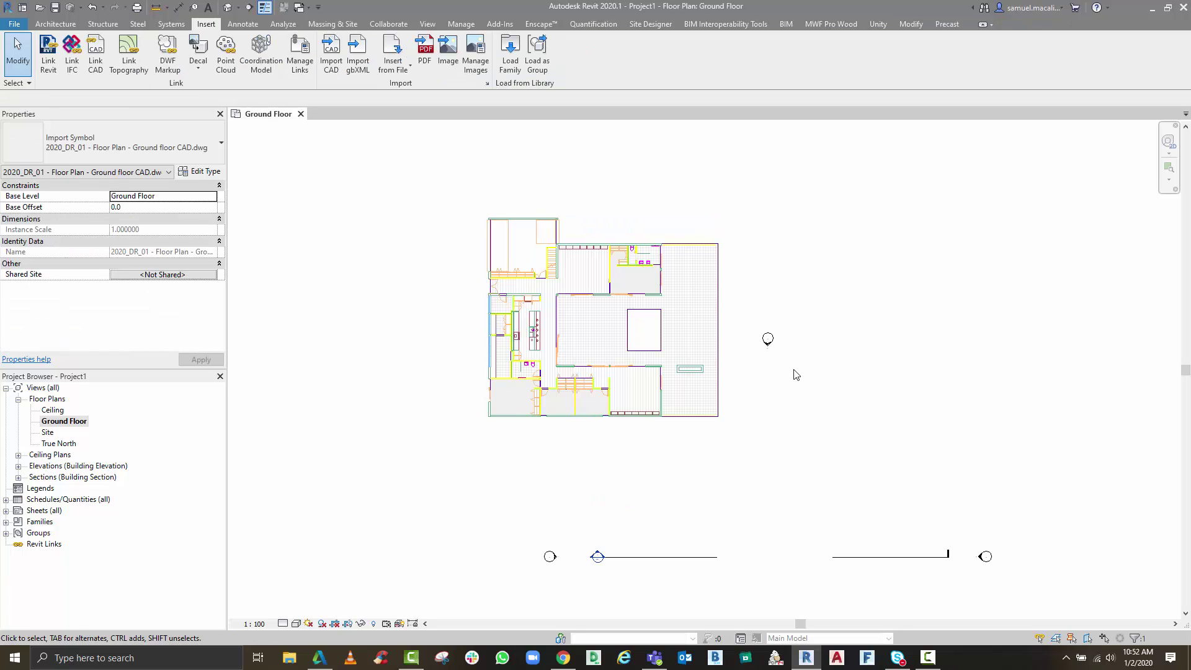
{"action": "left_click", "coordinate": [623, 309]}
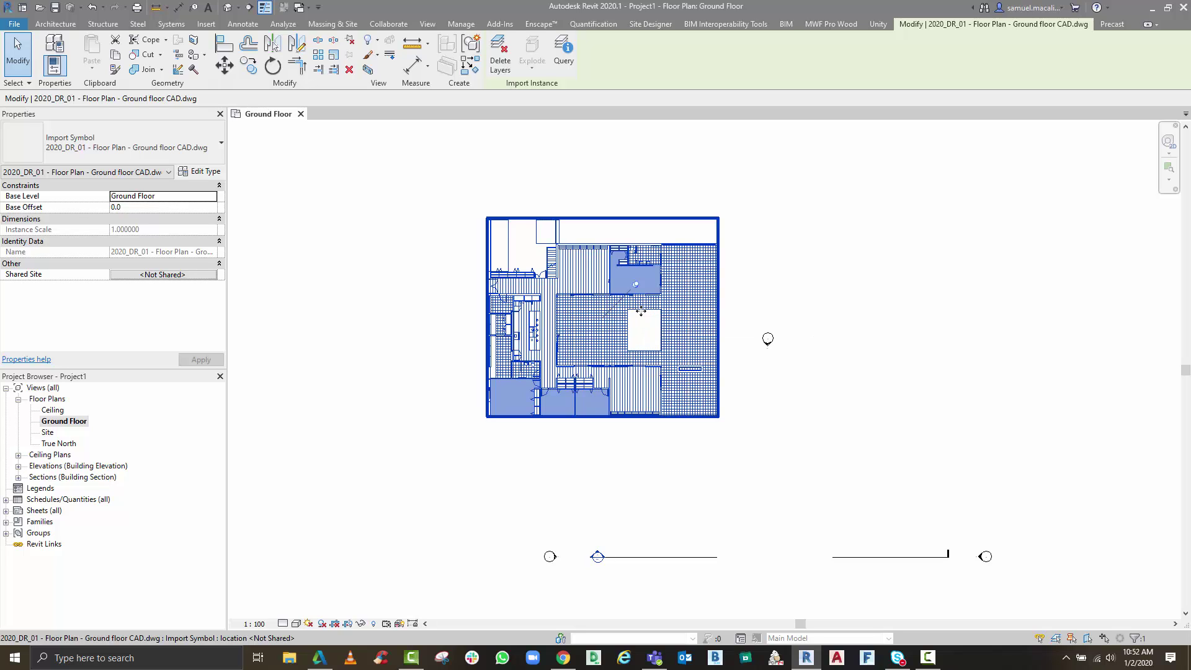
{"action": "scroll", "coordinate": [604, 455], "scroll_direction": "down", "scroll_amount": 1}
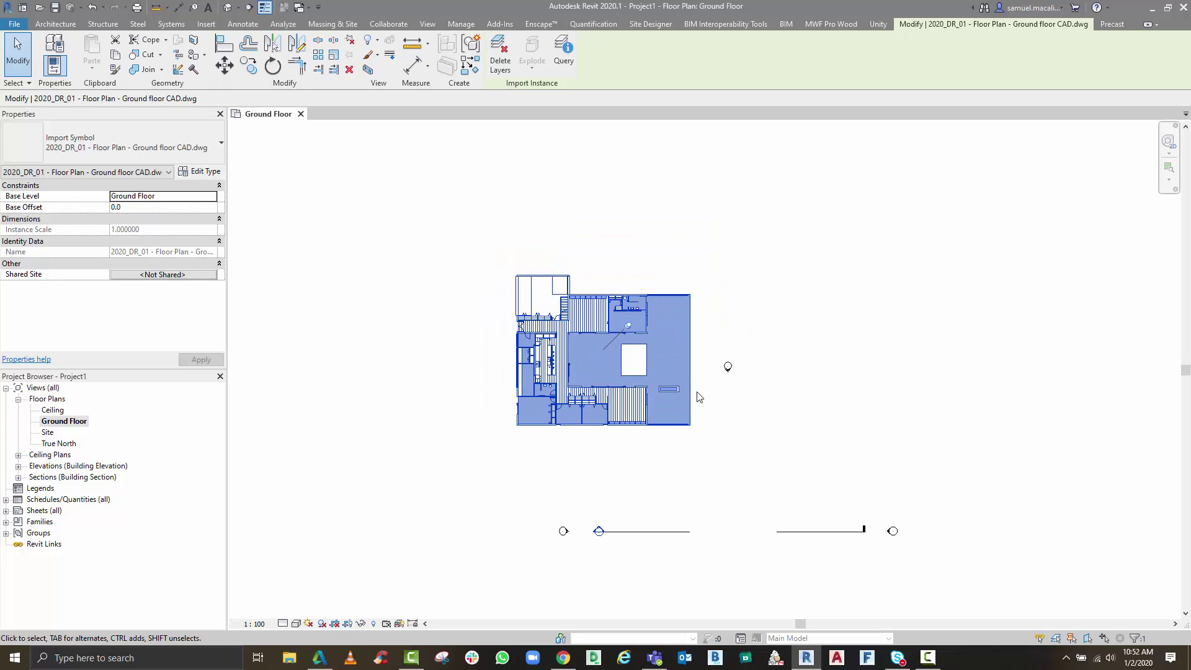
{"action": "left_click", "coordinate": [629, 325]}
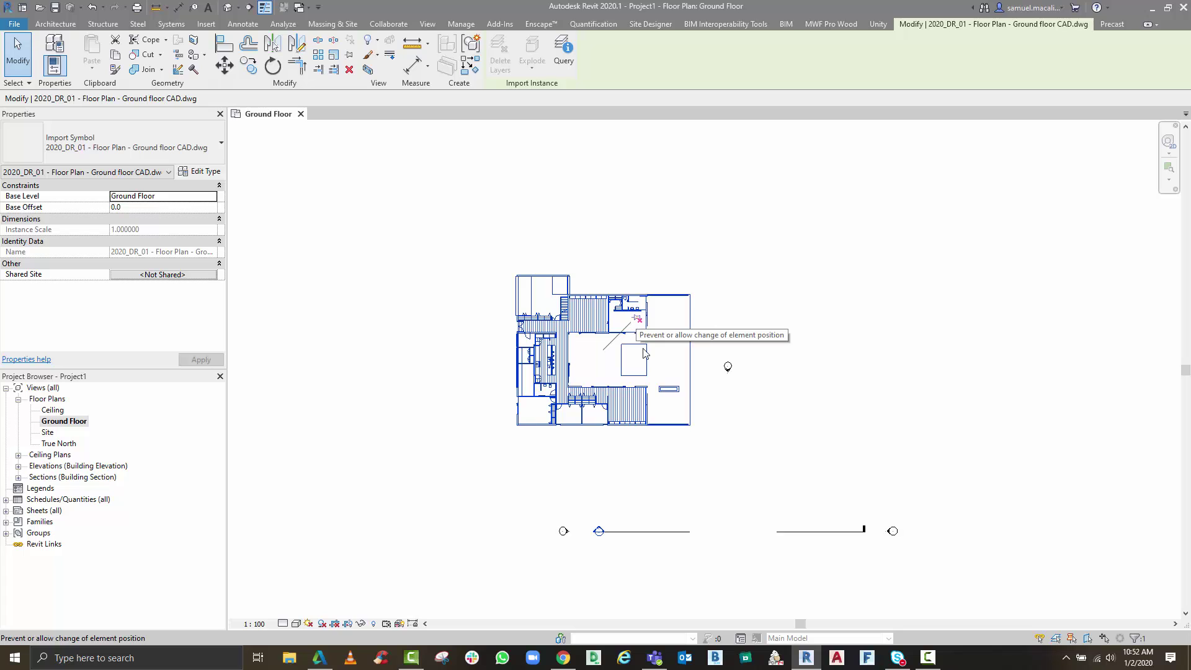
Move the linked floor plan onto the section line, between the side elevation markers.
{"action": "left_click_drag", "start_coordinate": [626, 377], "coordinate": [769, 546]}
{"action": "left_click", "coordinate": [859, 383]}
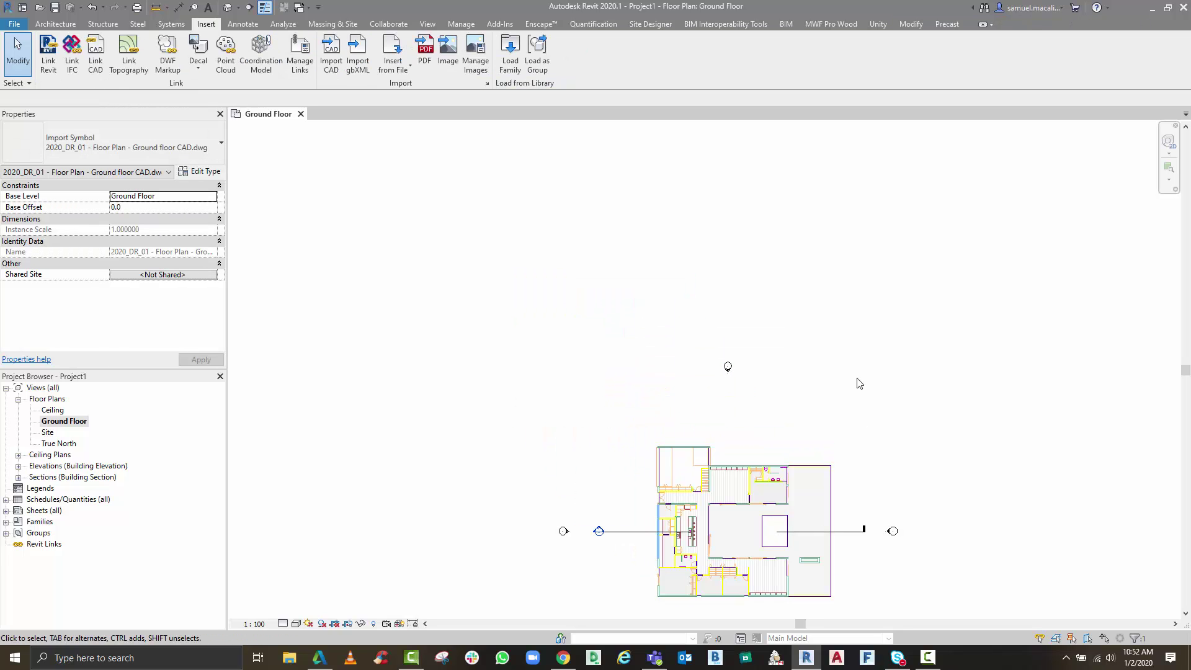
{"action": "middle_click_drag", "start_coordinate": [866, 388], "coordinate": [750, 356]}
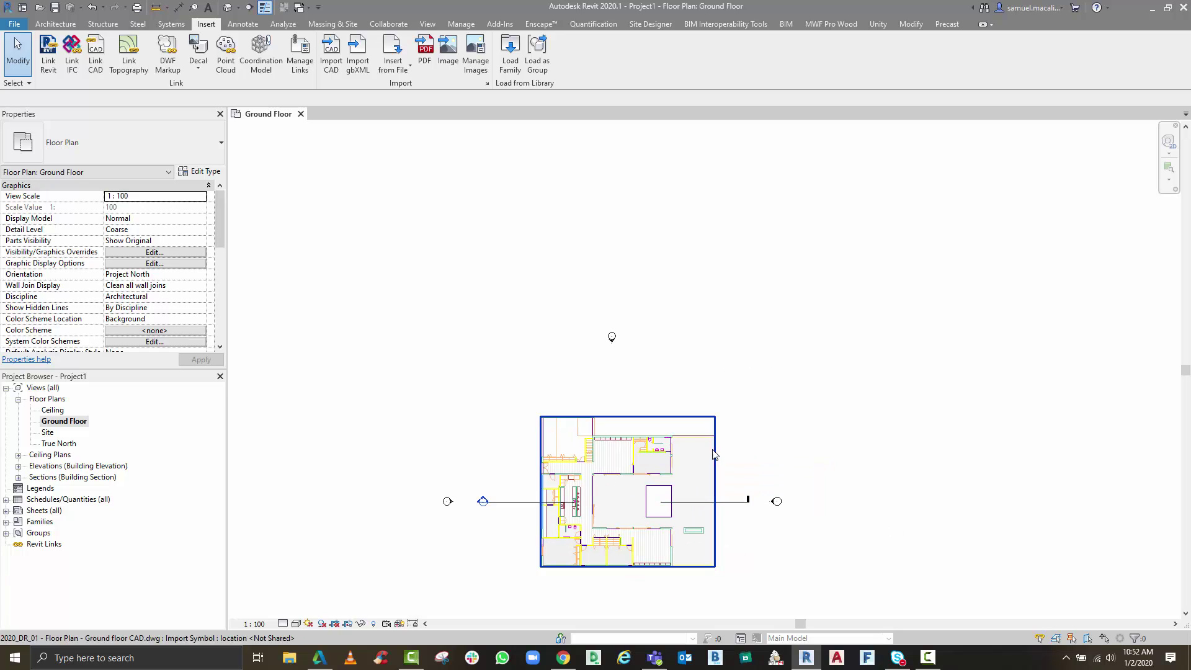
Check the import units and scale factor in the linked CAD drawing's type properties, without changing them.
{"action": "scroll", "coordinate": [824, 471], "scroll_direction": "up", "scroll_amount": 2}
{"action": "middle_click_drag", "start_coordinate": [561, 395], "coordinate": [676, 382]}
{"action": "left_click", "coordinate": [676, 381]}
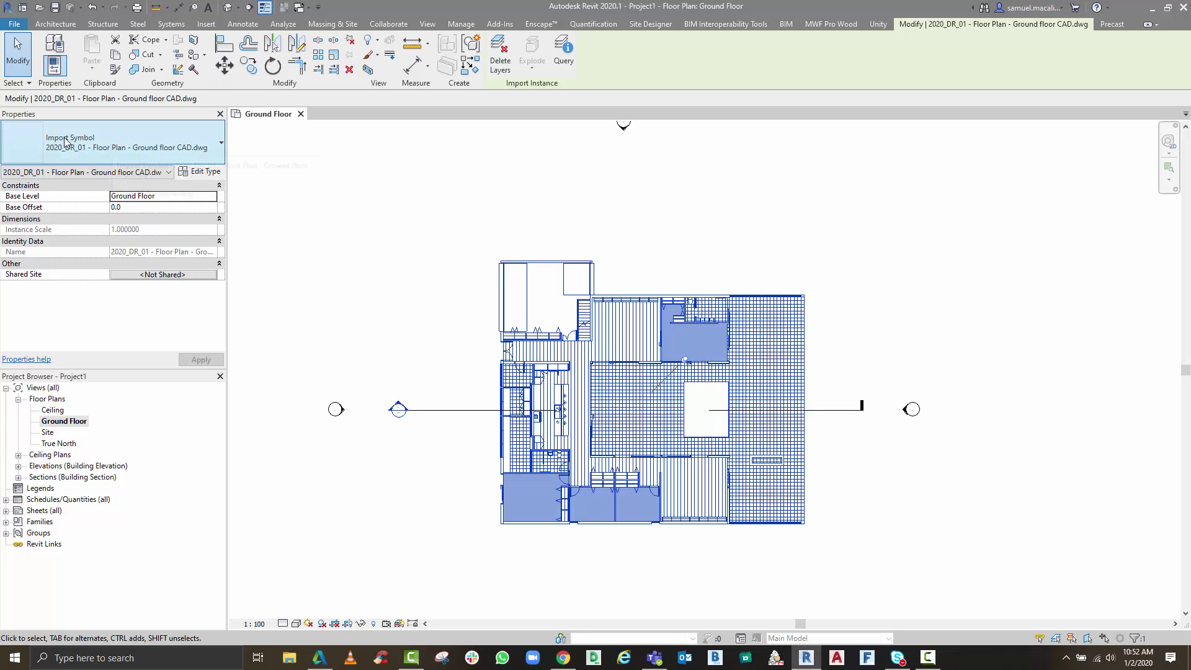
{"action": "left_click", "coordinate": [199, 172]}
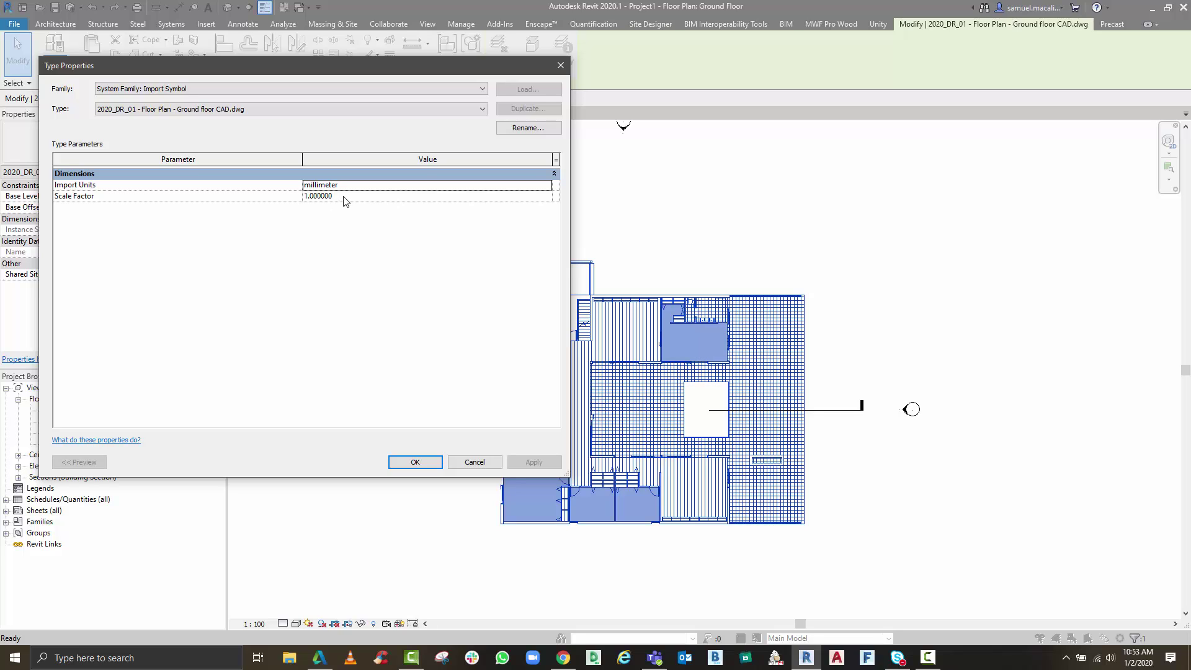
{"action": "left_click", "coordinate": [476, 462]}
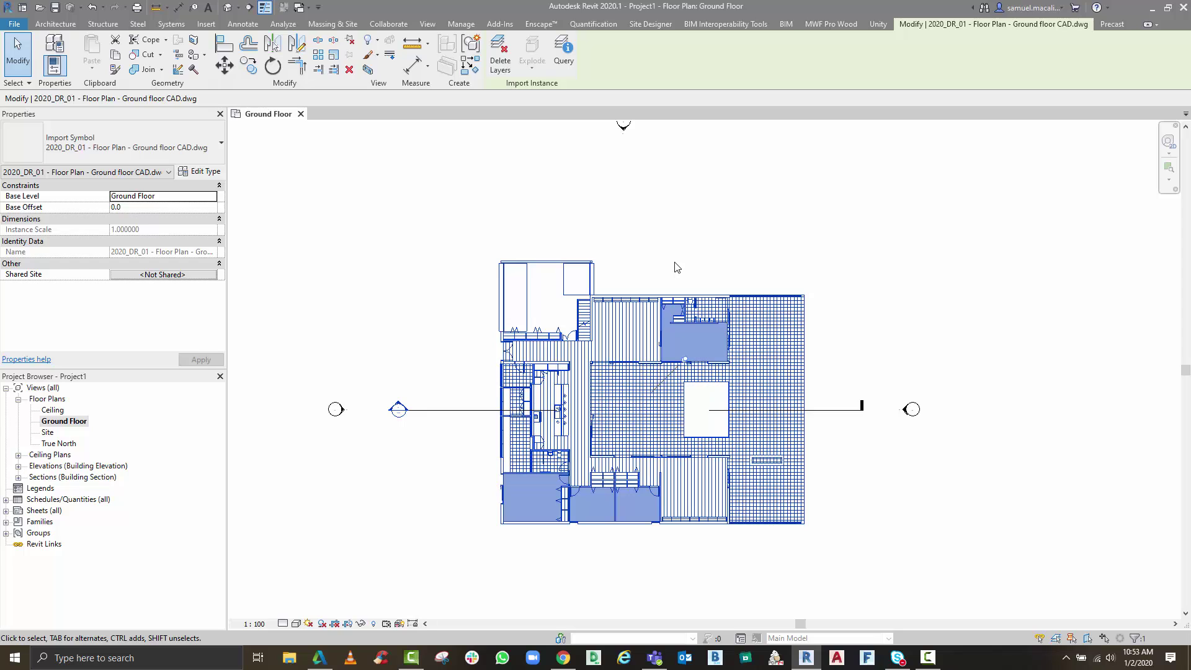
Query the floor hatch in the linked CAD plan and hide its A-FLOR-PATT layer in the Ground Floor view.
{"action": "left_click", "coordinate": [563, 54]}
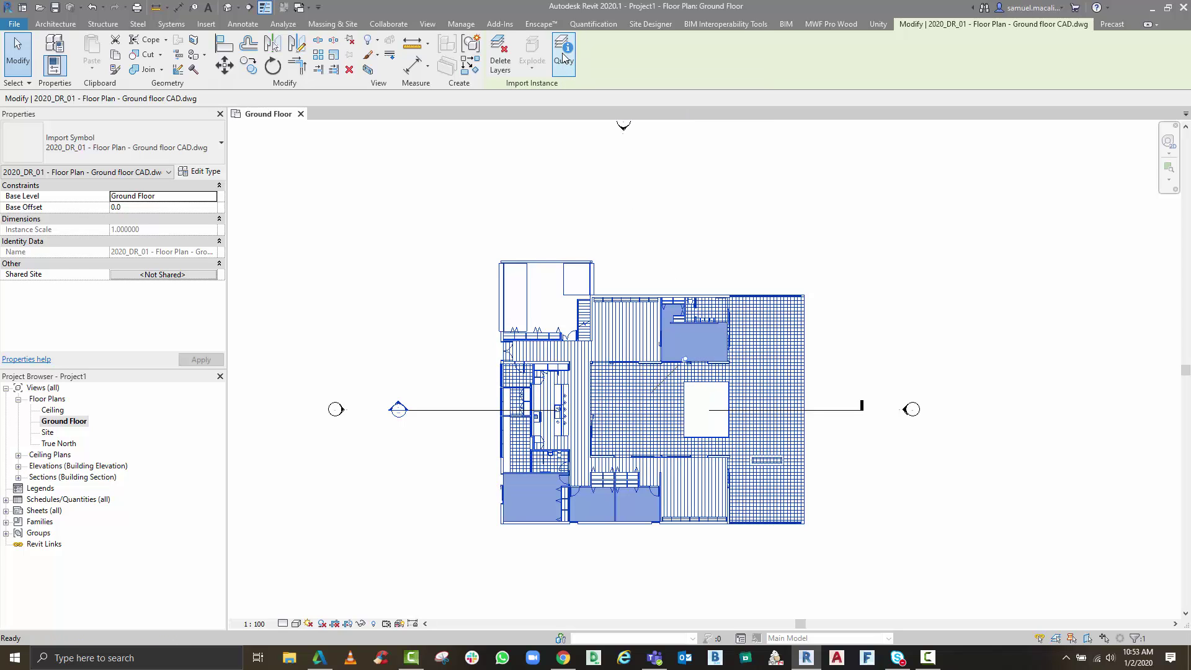
{"action": "left_click", "coordinate": [628, 429]}
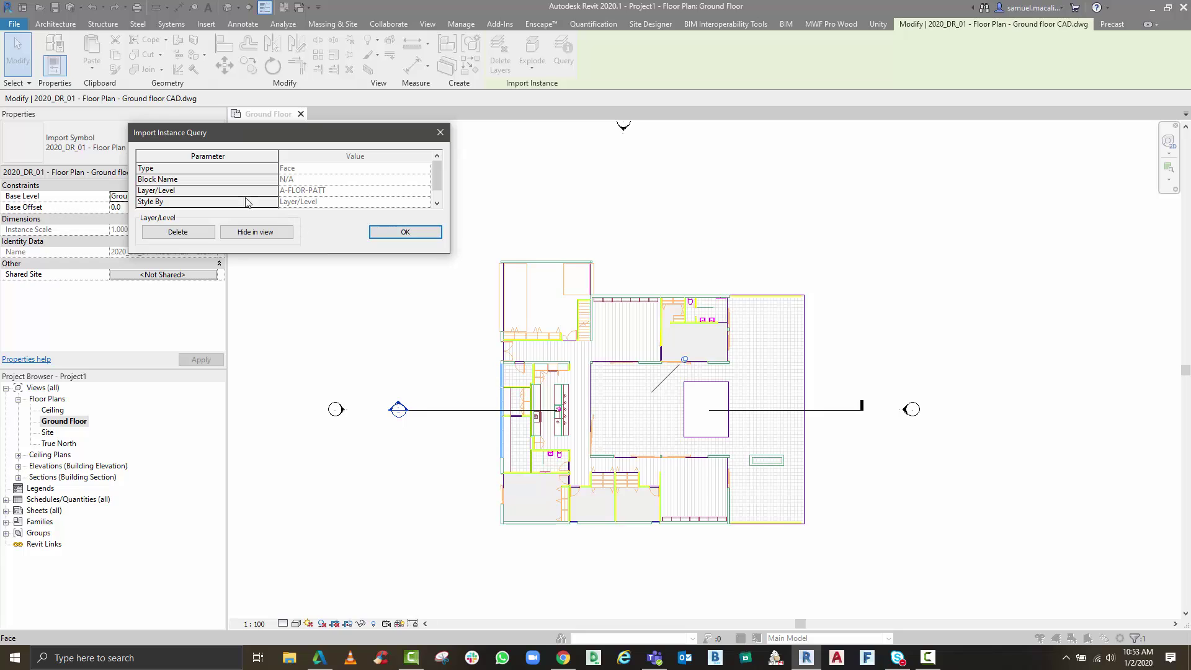
{"action": "scroll", "coordinate": [354, 194], "scroll_direction": "down", "scroll_amount": 1}
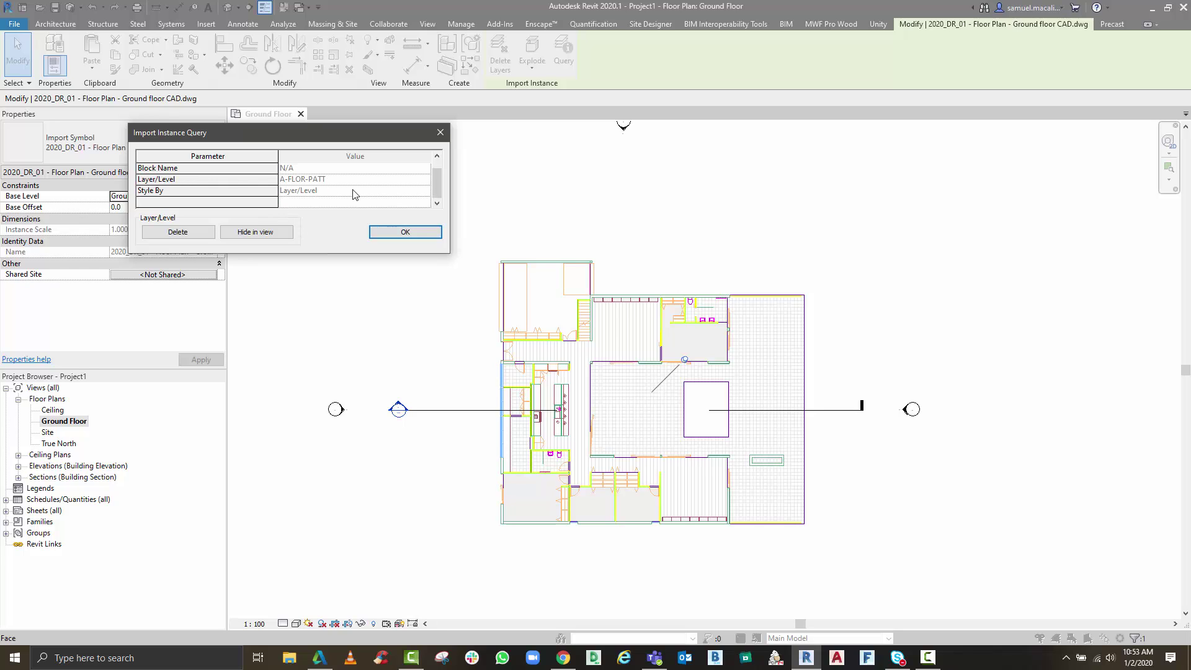
{"action": "left_click", "coordinate": [254, 233]}
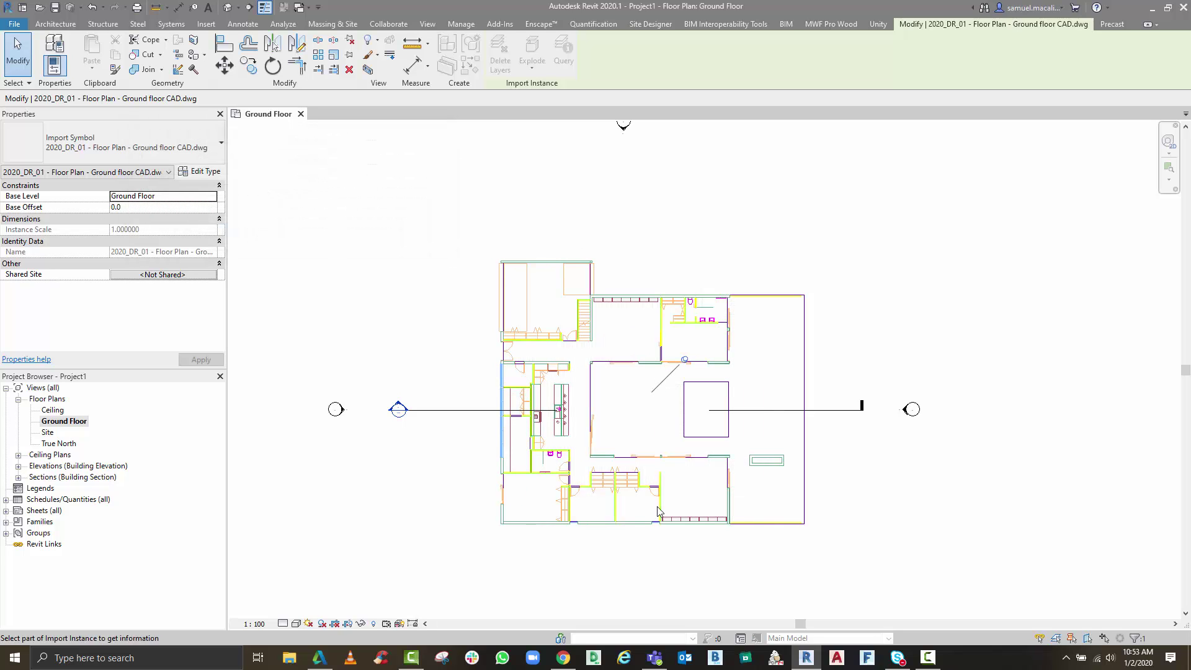
Query the door line at the end of the diagonal leader in the linked plan, then end the query without changes.
{"action": "scroll", "coordinate": [630, 256], "scroll_direction": "up", "scroll_amount": 1}
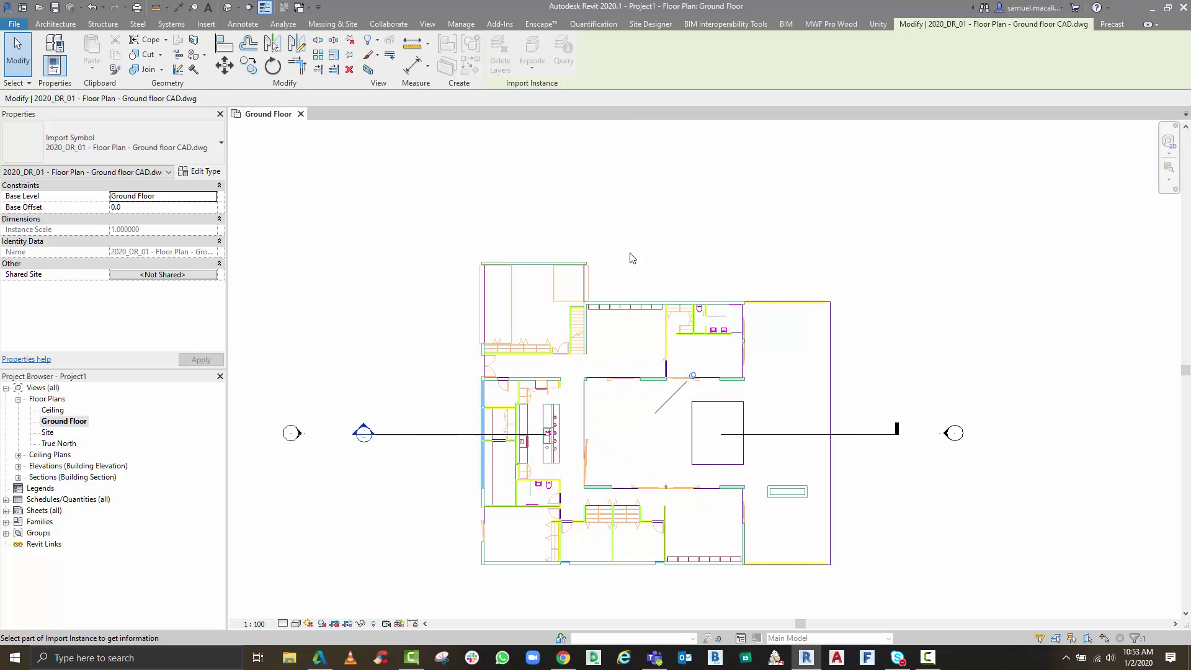
{"action": "middle_click_drag", "start_coordinate": [853, 375], "coordinate": [877, 338]}
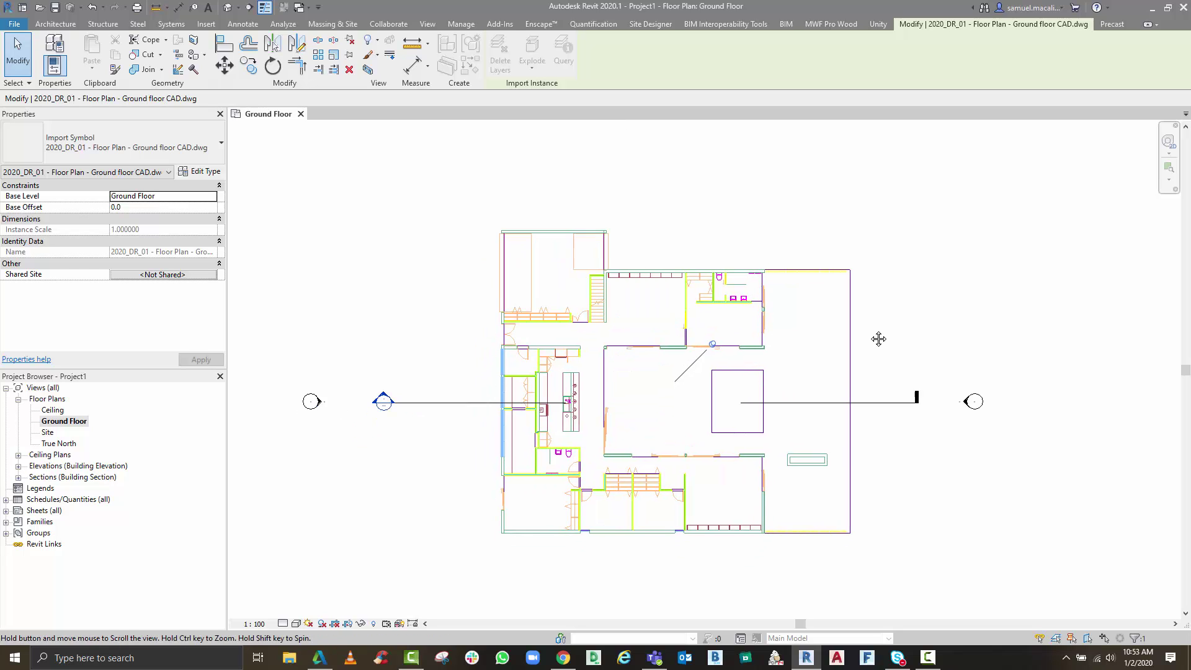
{"action": "left_click", "coordinate": [708, 343]}
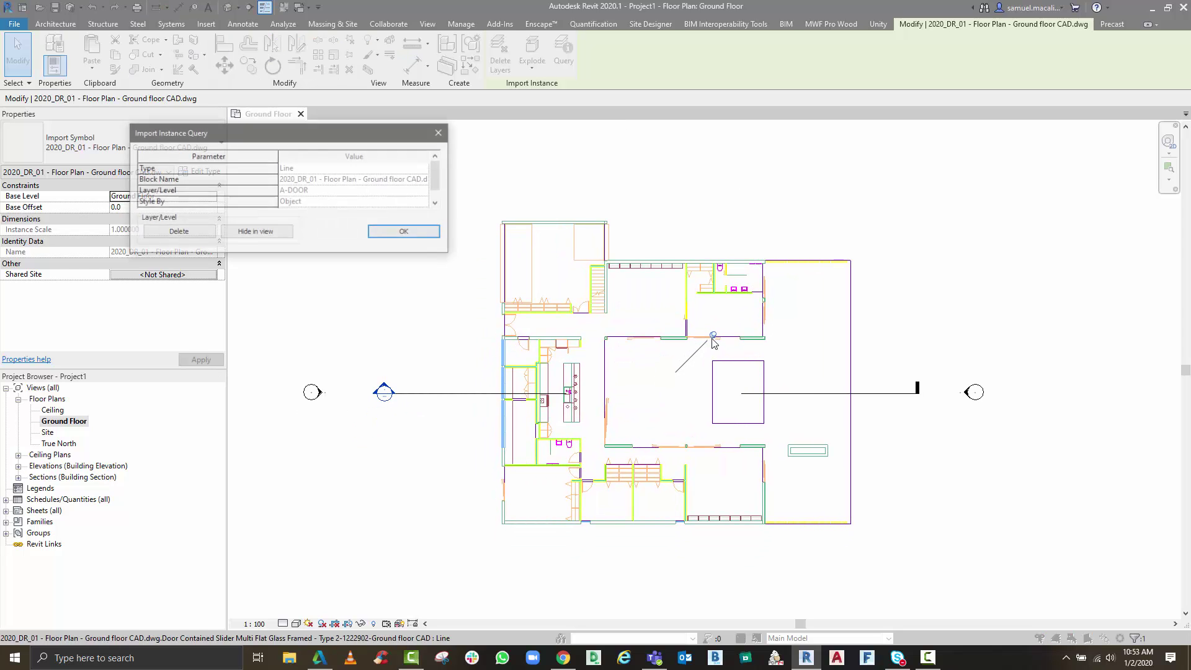
{"action": "left_click", "coordinate": [440, 133]}
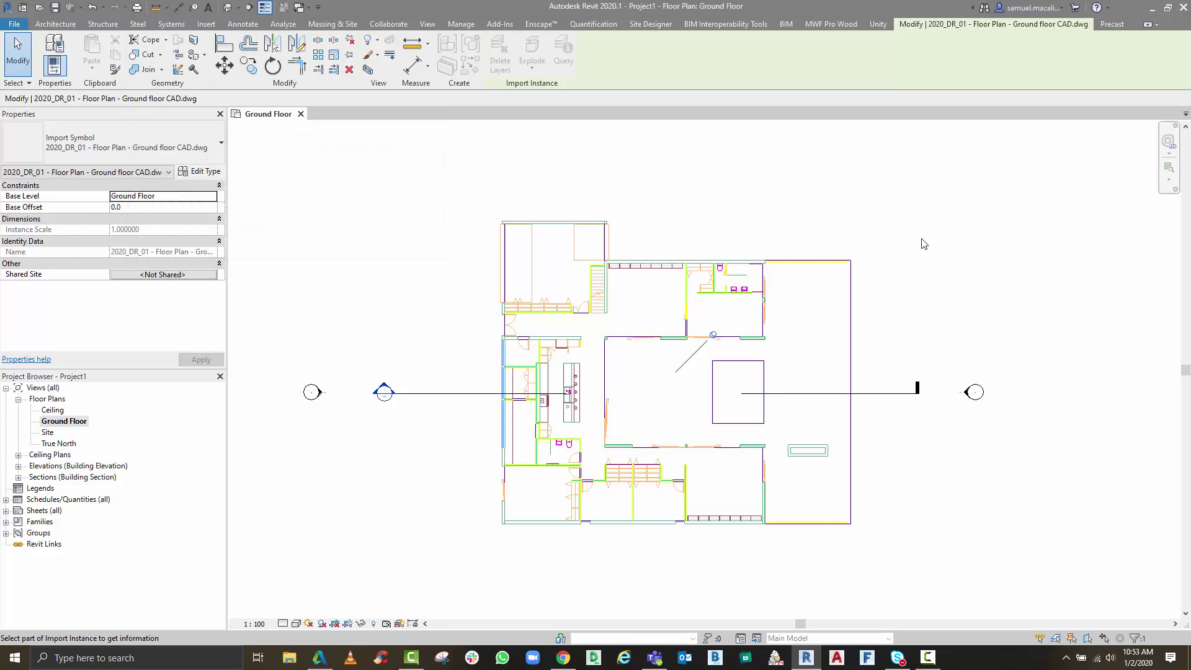
{"action": "key", "text": "Escape"}
{"action": "key", "text": "Escape"}
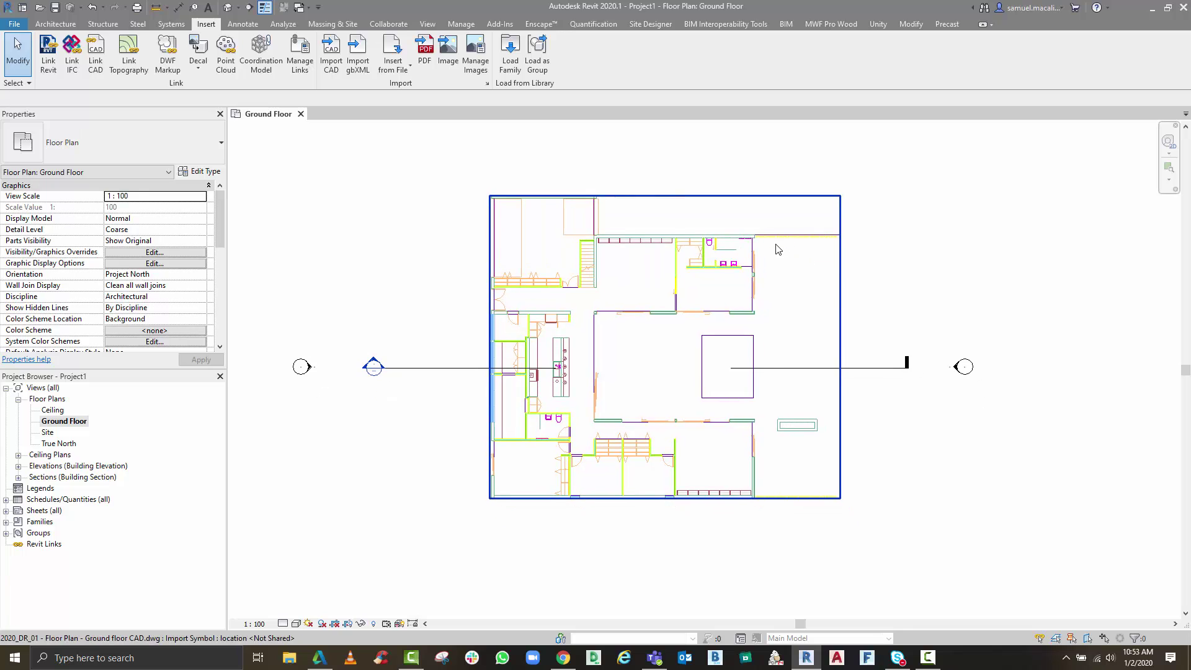
Select the linked ground floor CAD plan again for a closer look at its remaining linework.
{"action": "left_click", "coordinate": [768, 242]}
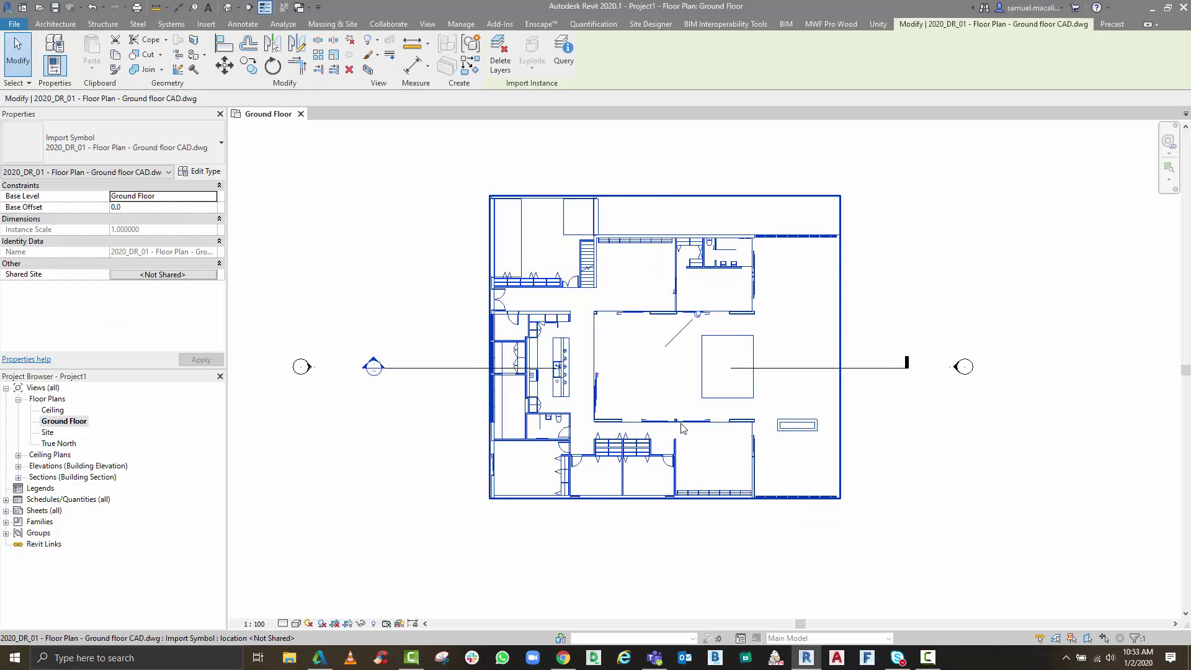
{"action": "scroll", "coordinate": [608, 382], "scroll_direction": "up", "scroll_amount": 3}
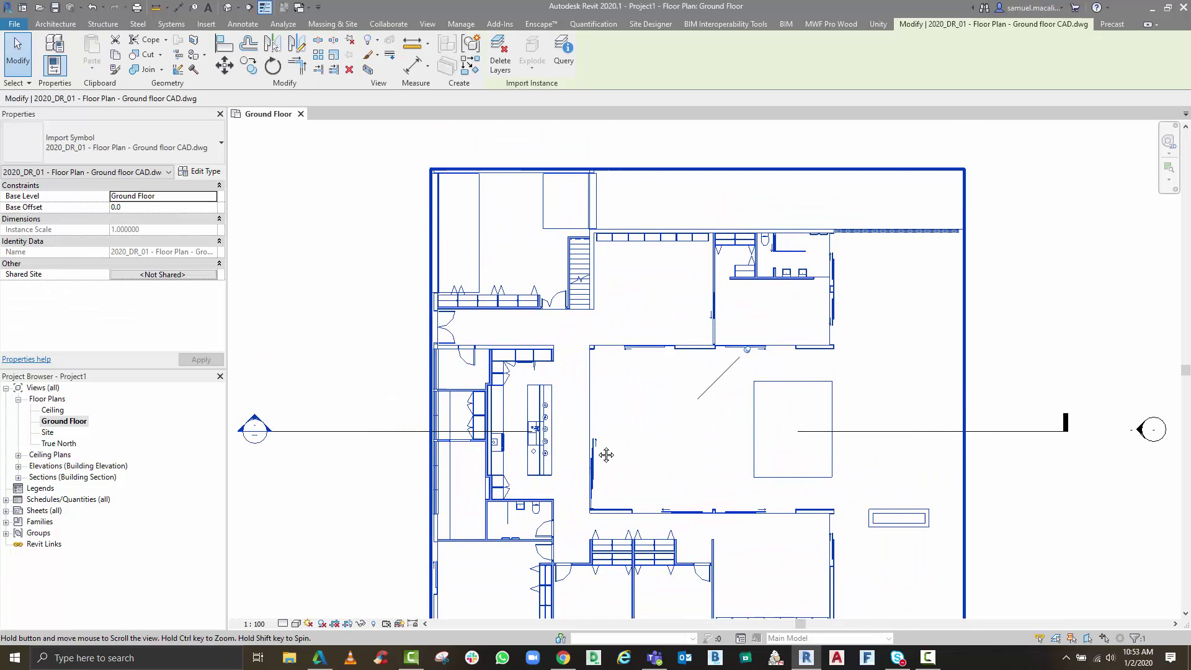